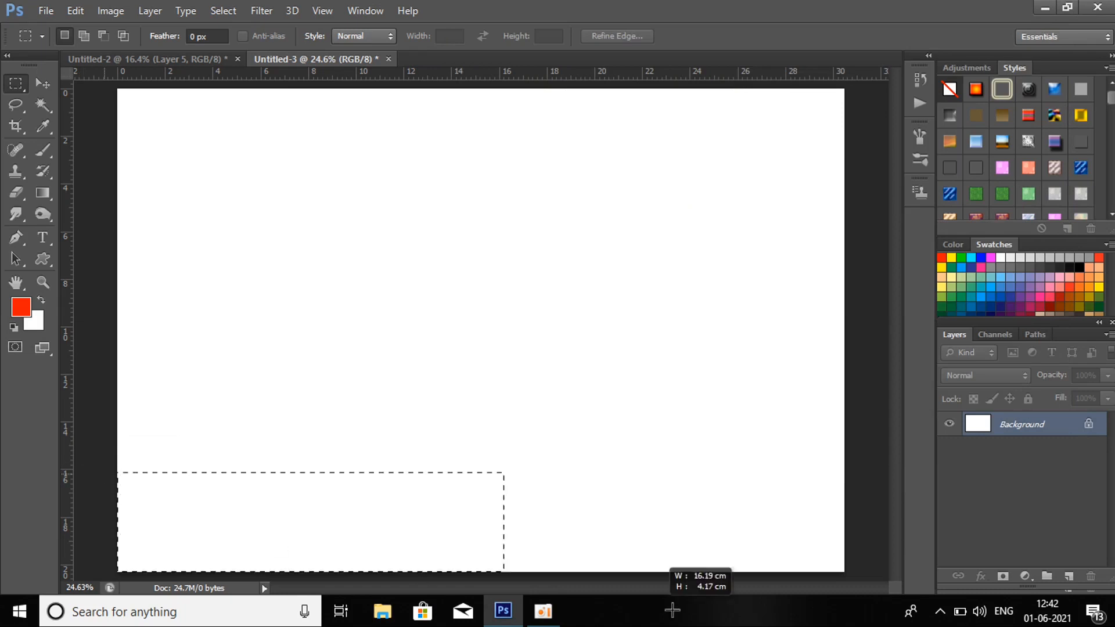
- Fill a full-width strip about 4.17 cm high along the canvas's bottom edge with black on a new layer
drag(671, 609, 863, 600)
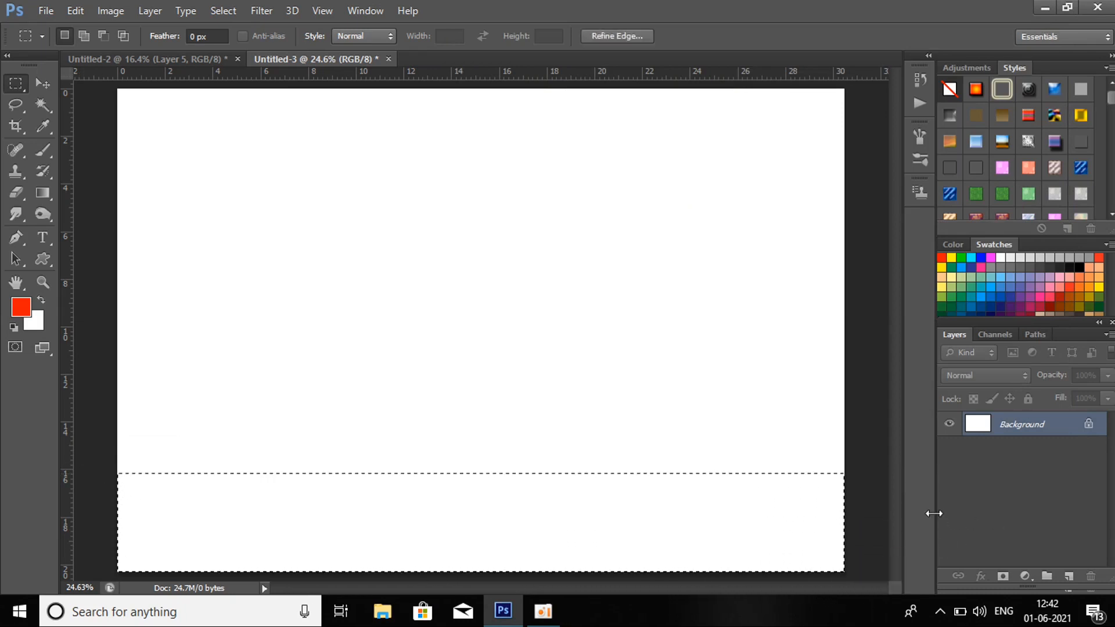
key(ctrl+shift+n)
key(Return)
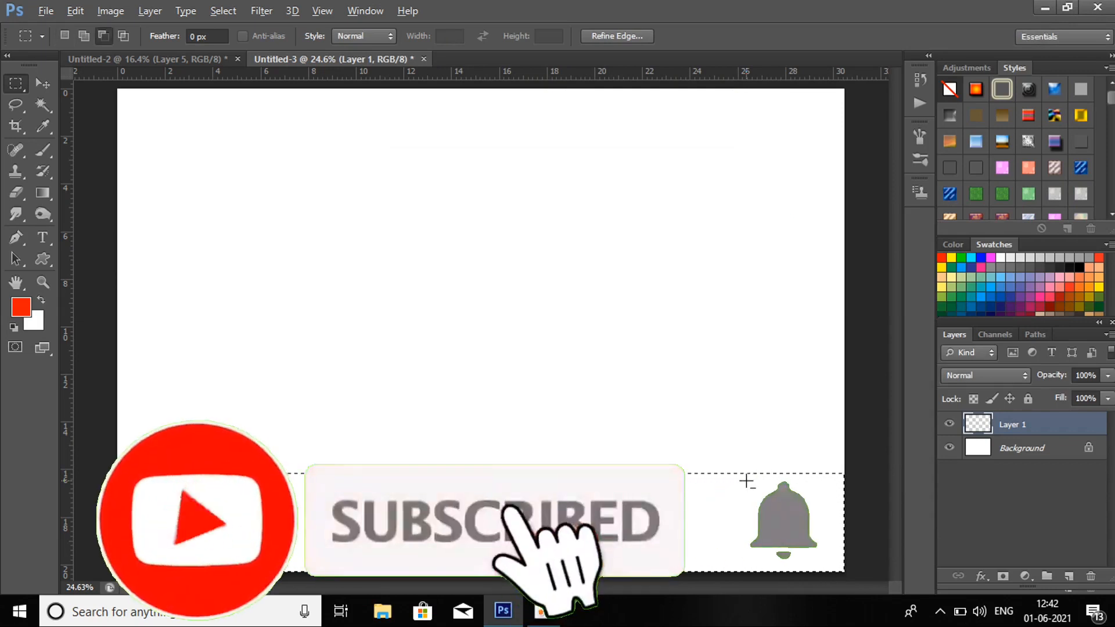
key(alt)
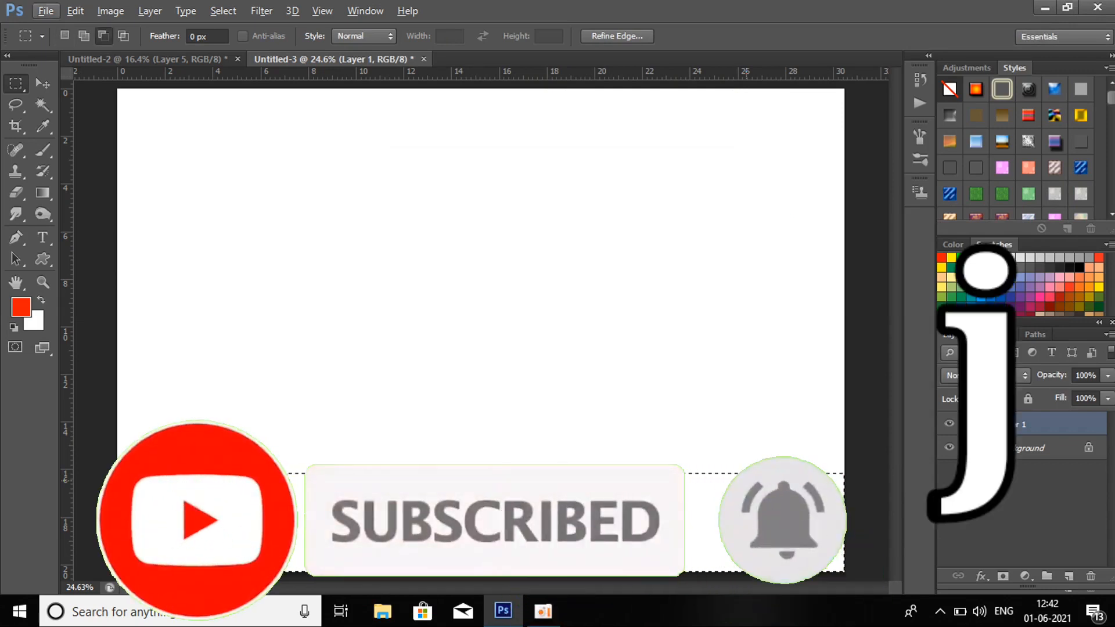
click(35, 321)
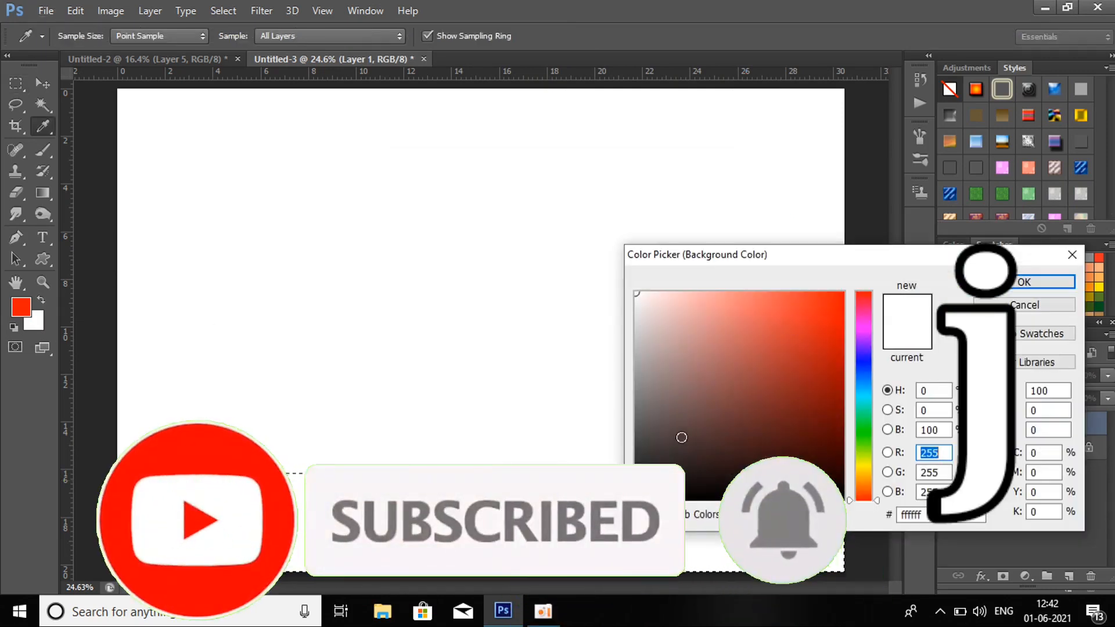
drag(682, 438, 588, 565)
key(Return)
key(ctrl+BackSpace)
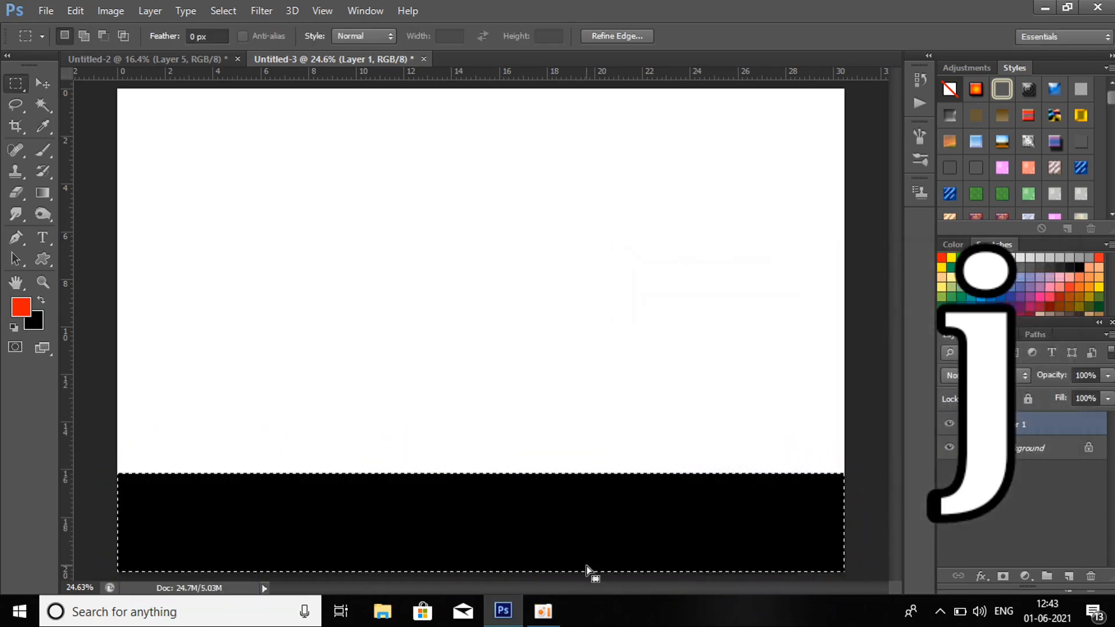
key(ctrl+d)
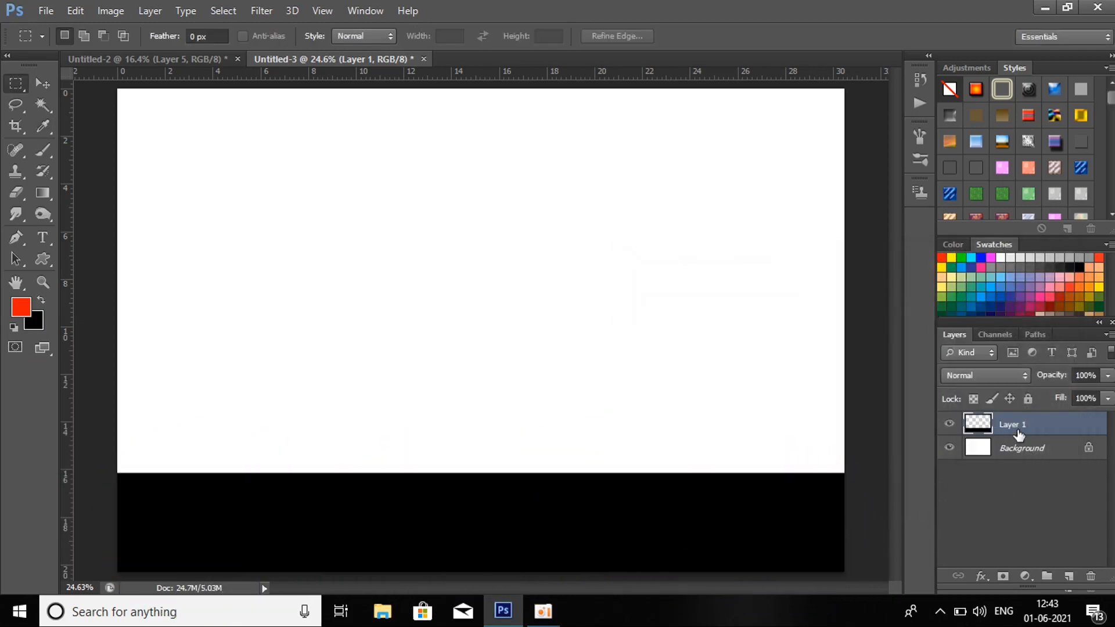
- Duplicate the black strip, squash the copy to the lower 50% of its height and fill it with the red foreground colour
key(ctrl+j)
key(ctrl+t)
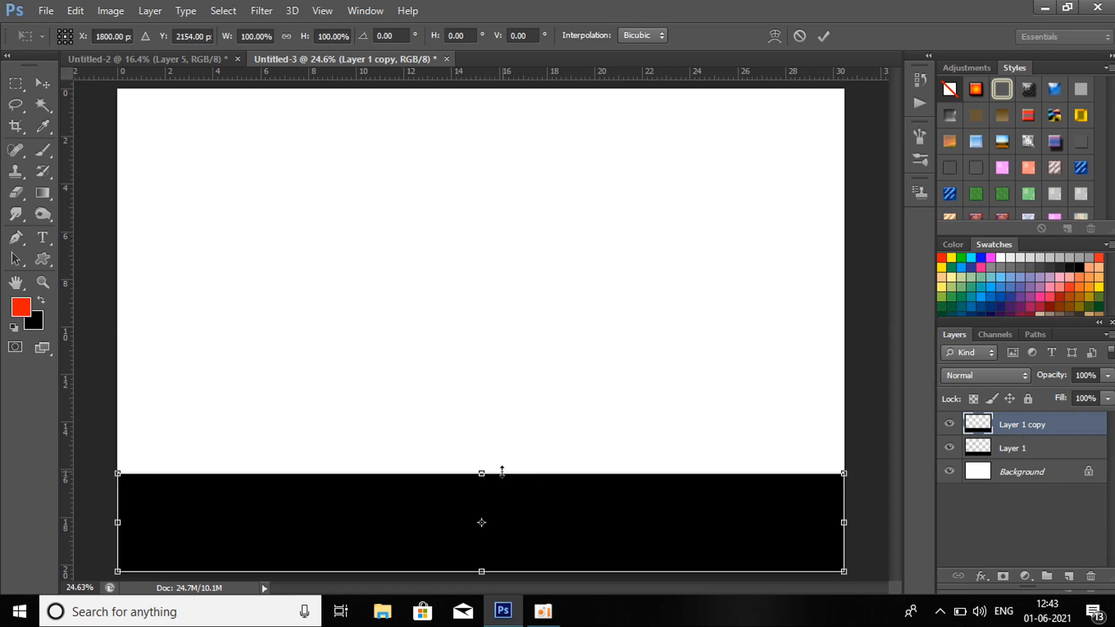
drag(492, 477, 493, 519)
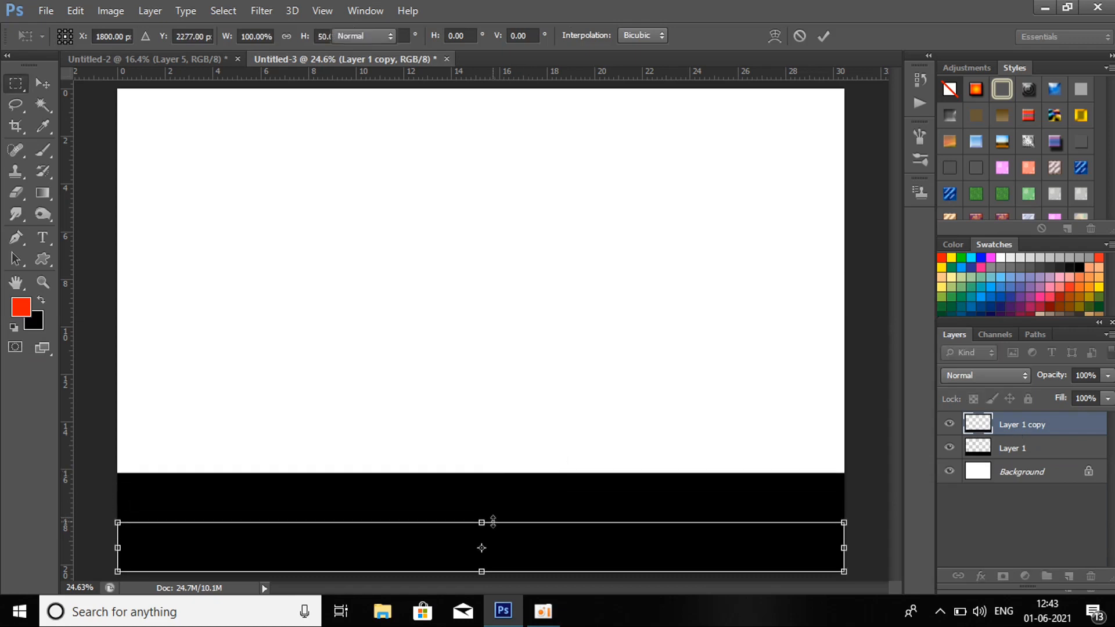
key(Return)
key(alt+shift+BackSpace)
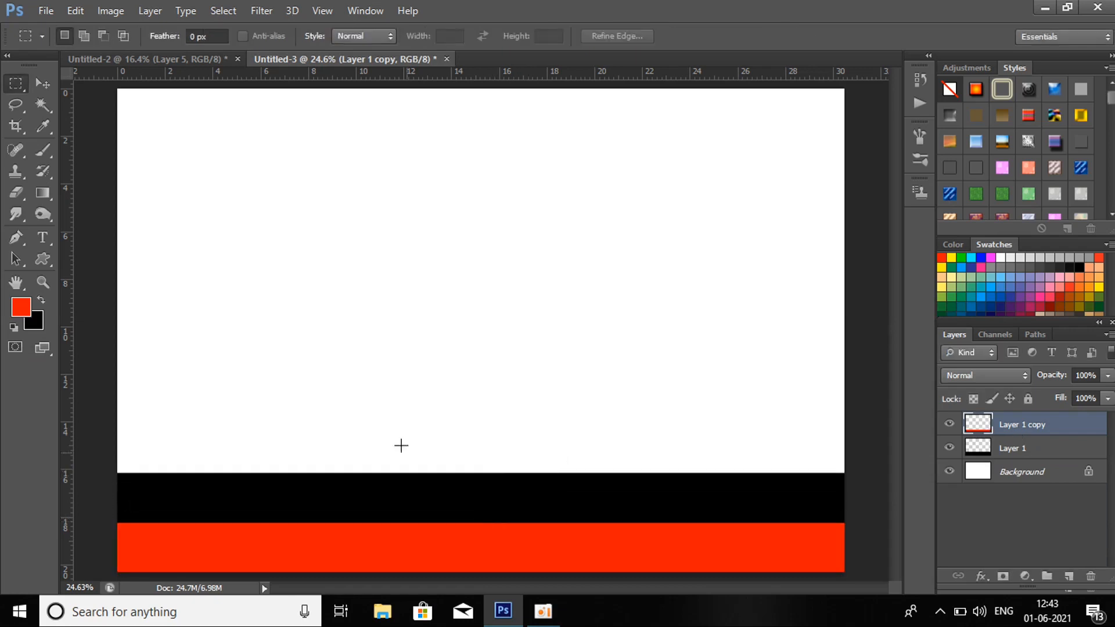
- Copy the gold top border from Untitled-2 to the banner's top edge and scale it to the full canvas width
click(153, 59)
key(v)
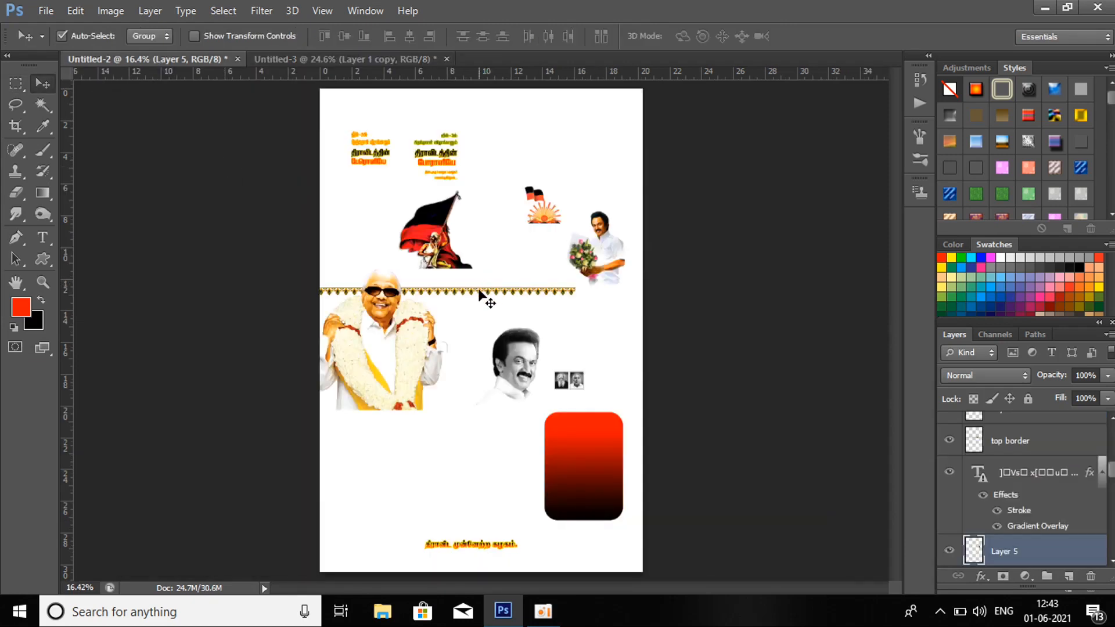
drag(485, 290, 421, 96)
key(ctrl+t)
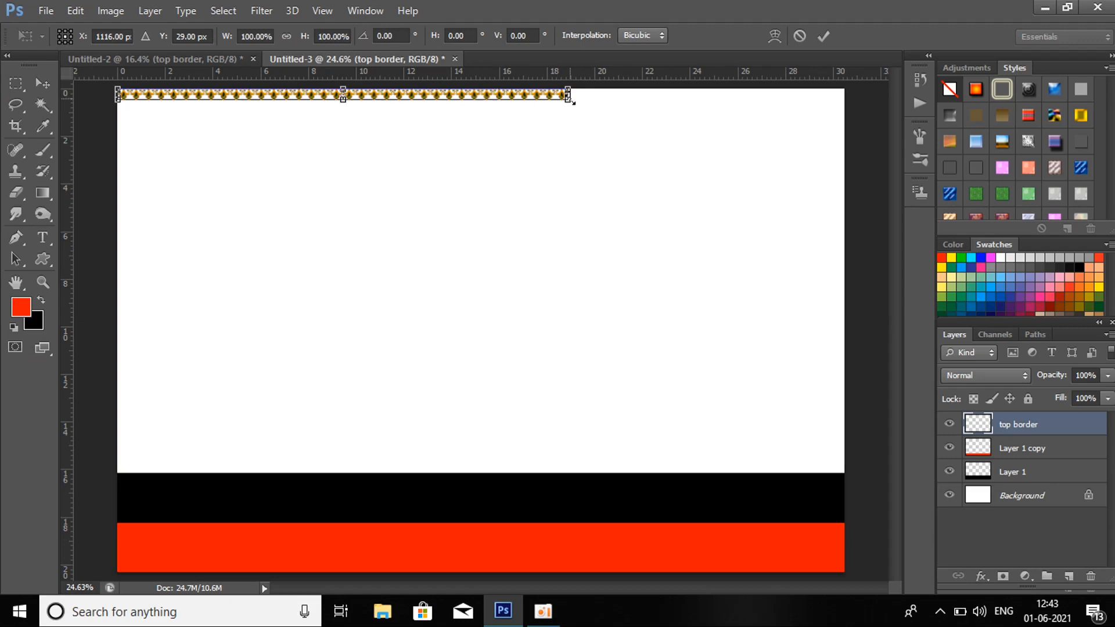
key(alt+shift)
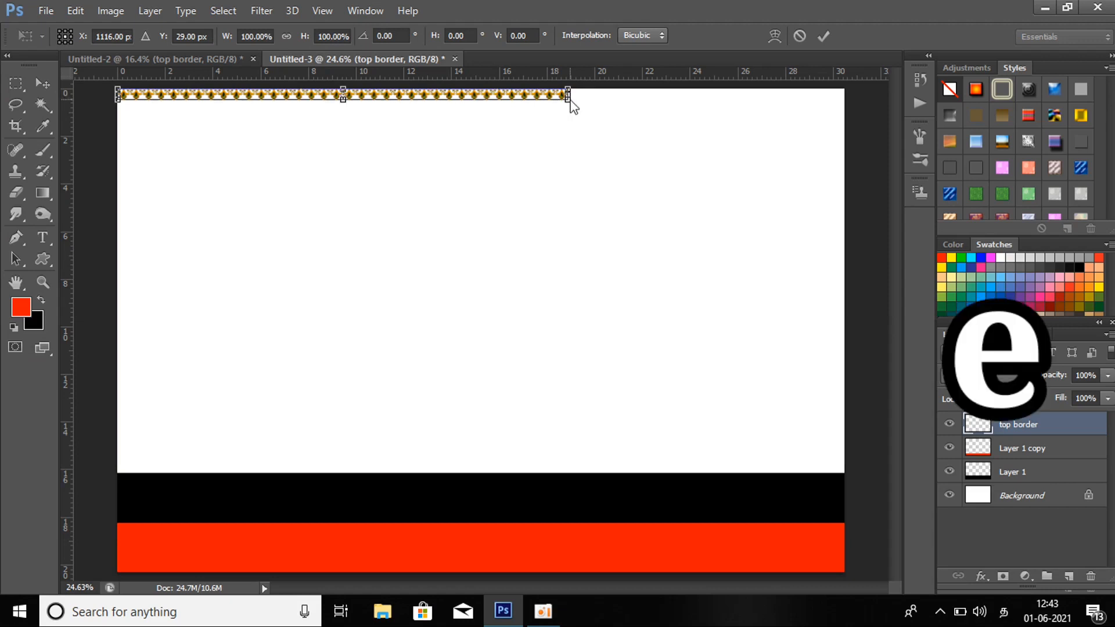
drag(571, 122, 847, 194)
key(ctrl+z)
key(Return)
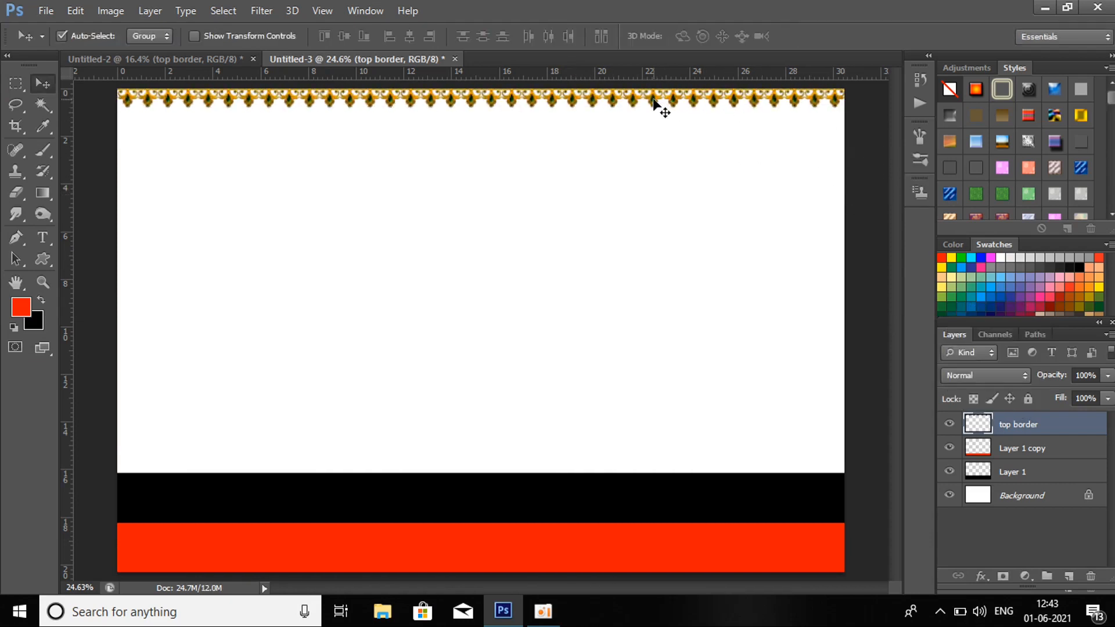
- Duplicate the gold border to just above the black strip and flip the copy vertically
drag(655, 103, 657, 462)
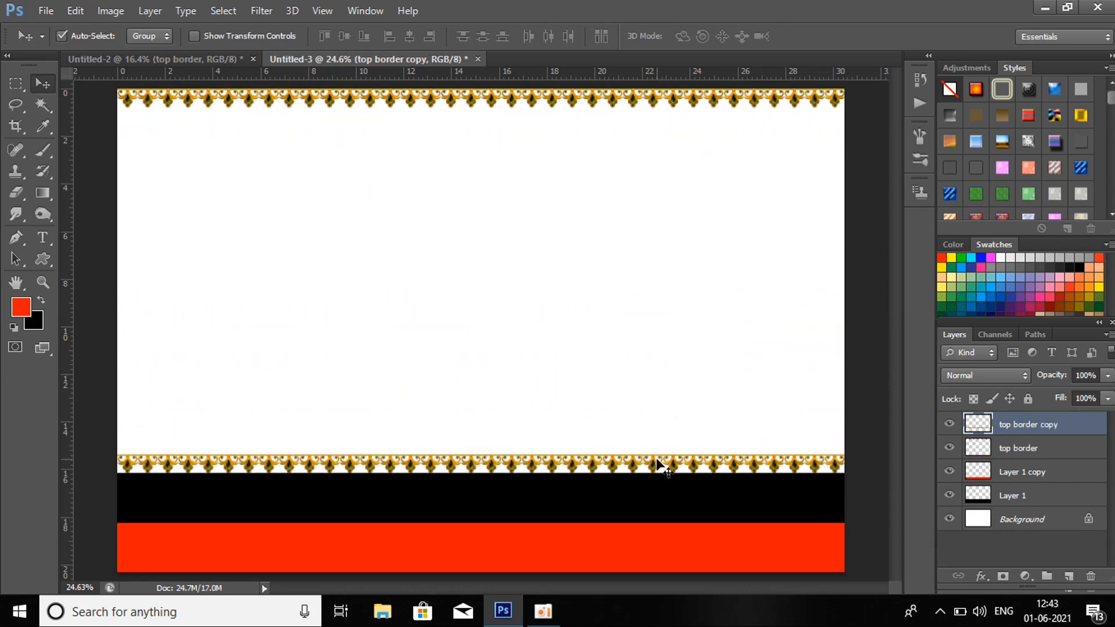
key(ctrl+t)
right_click(656, 463)
click(716, 447)
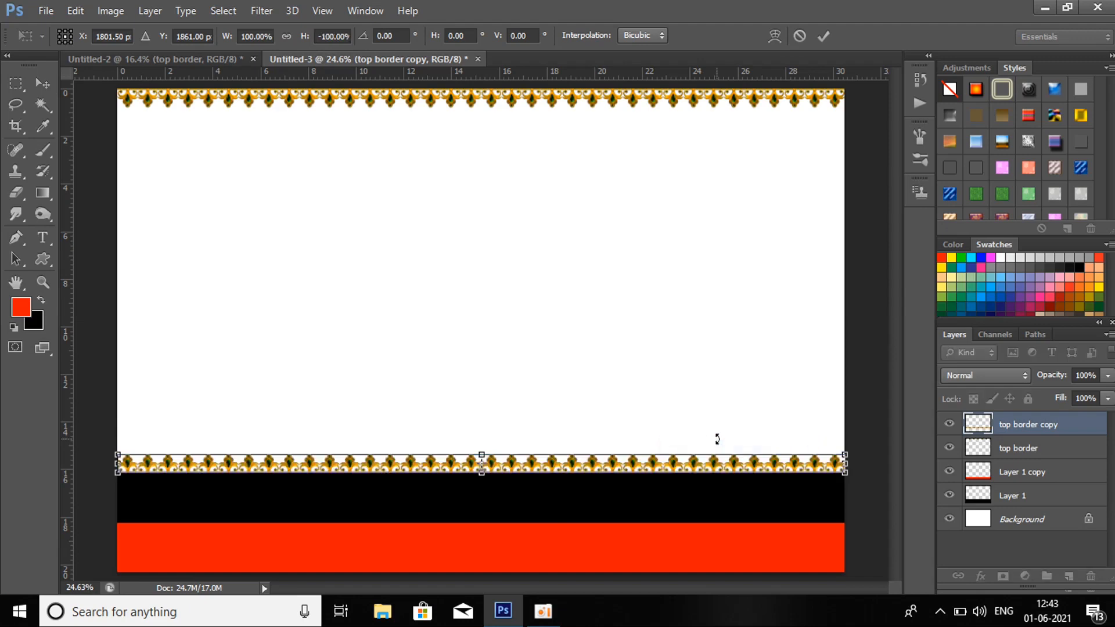
key(Return)
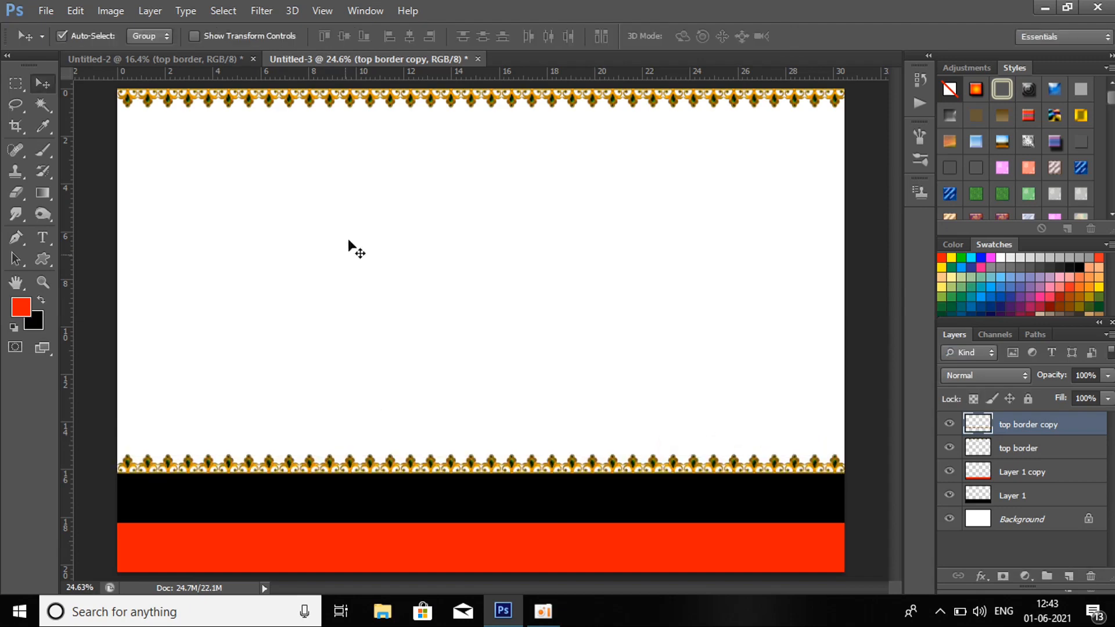
- Copy the man with the bouquet from Untitled-2 to the banner's right side, enlarged to about 287%, with its layer beneath both borders
click(222, 59)
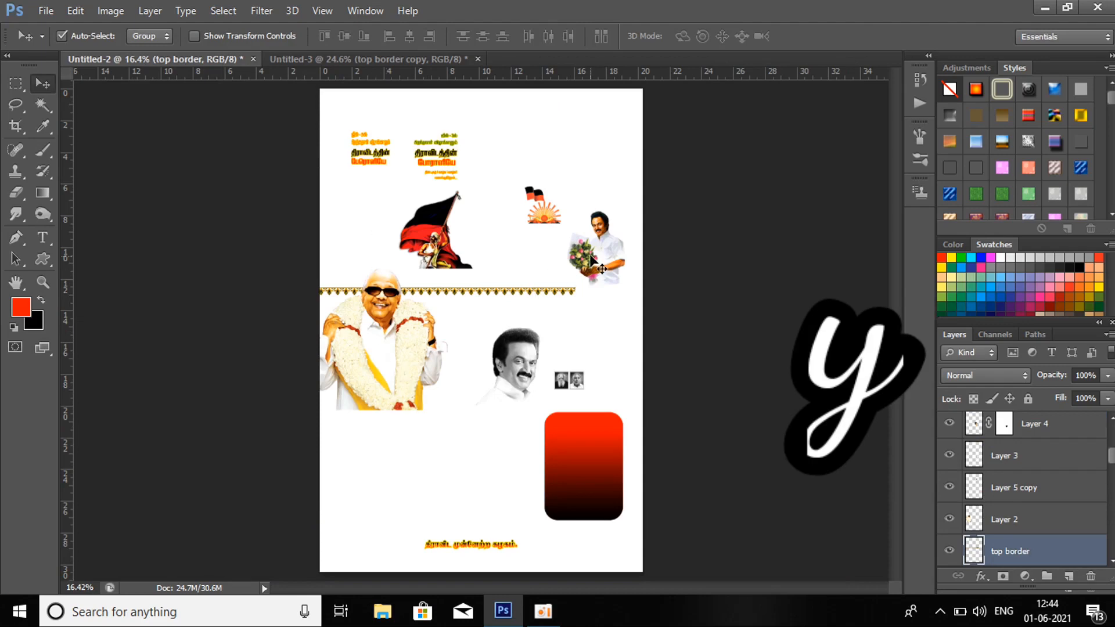
drag(598, 267, 652, 238)
key(ctrl+t)
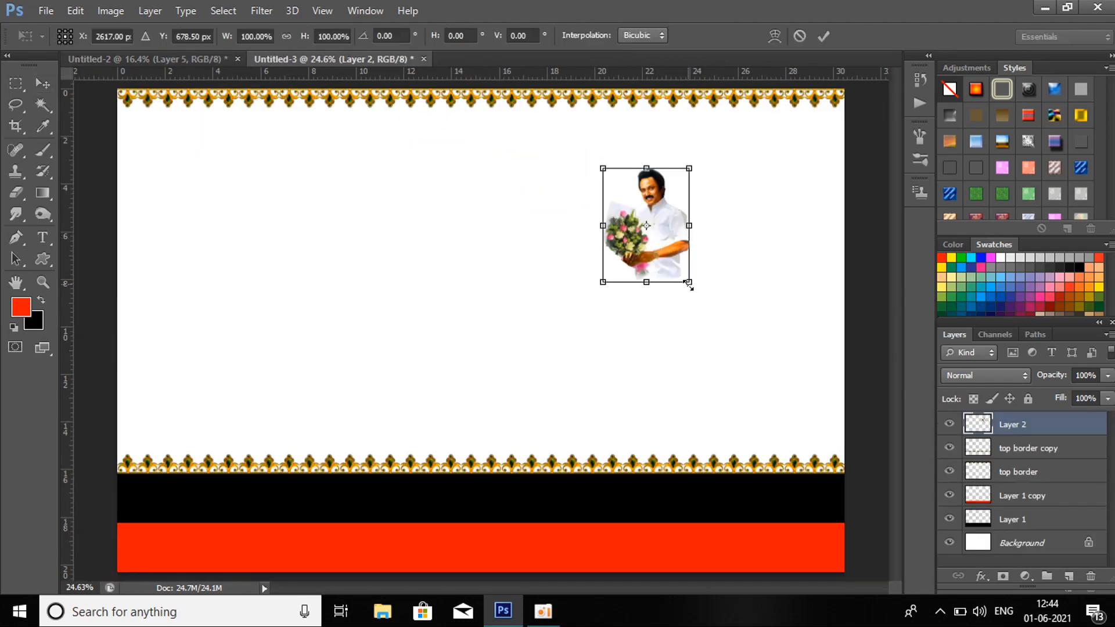
drag(688, 283, 754, 366)
drag(705, 288, 757, 326)
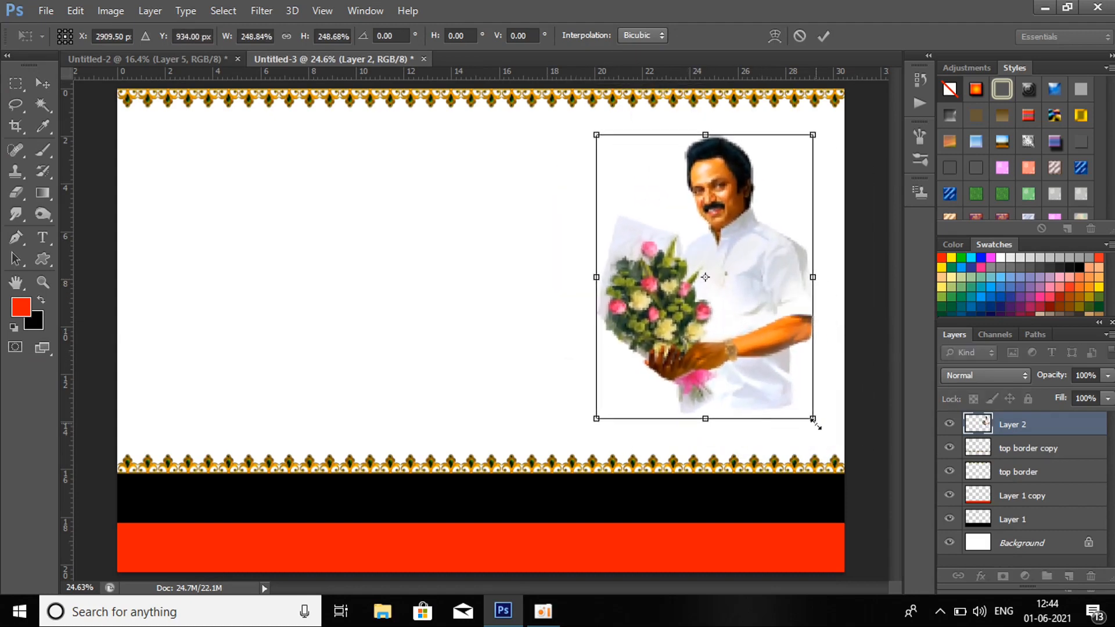
drag(813, 419, 847, 462)
key(Return)
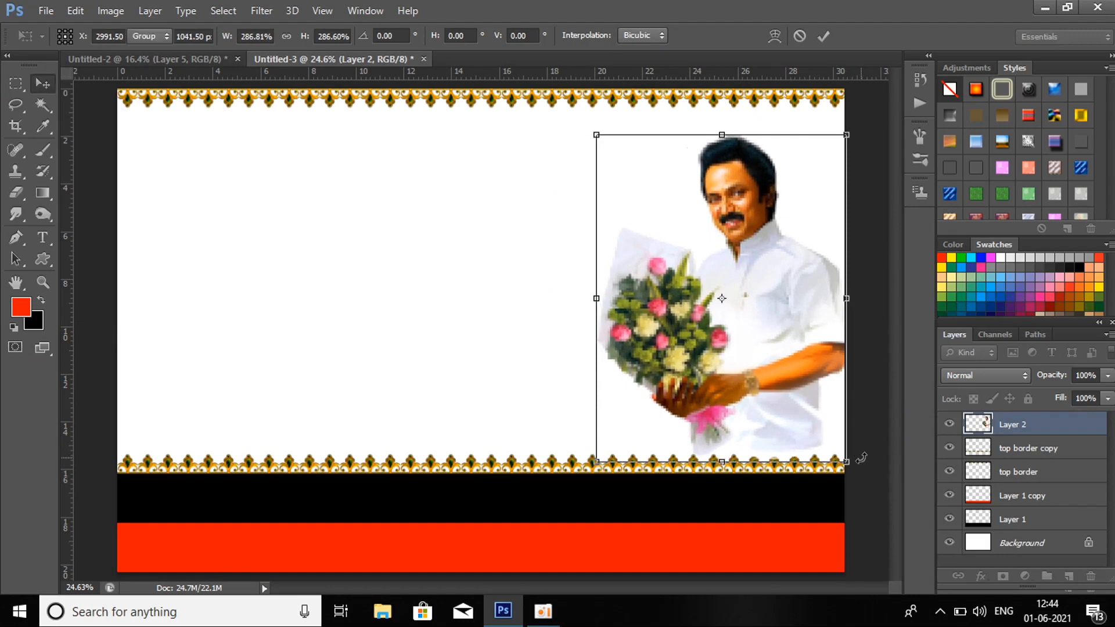
drag(1027, 433, 1010, 483)
drag(732, 364, 731, 354)
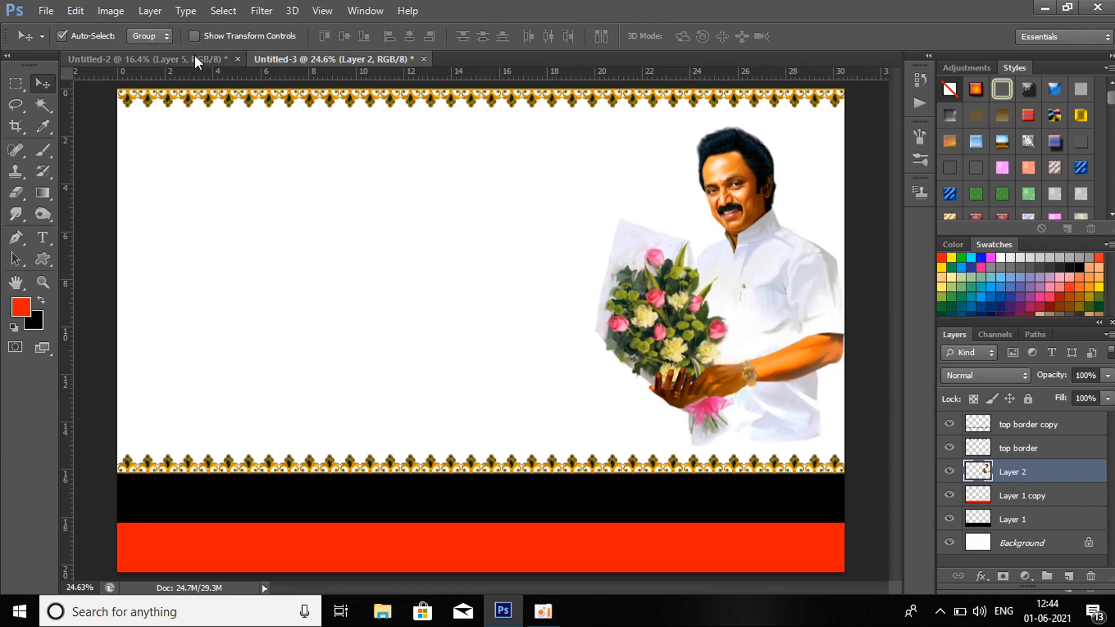
- Copy the garlanded man from Untitled-2 to the banner's left side, bring the layer to the front and enlarge it
click(220, 60)
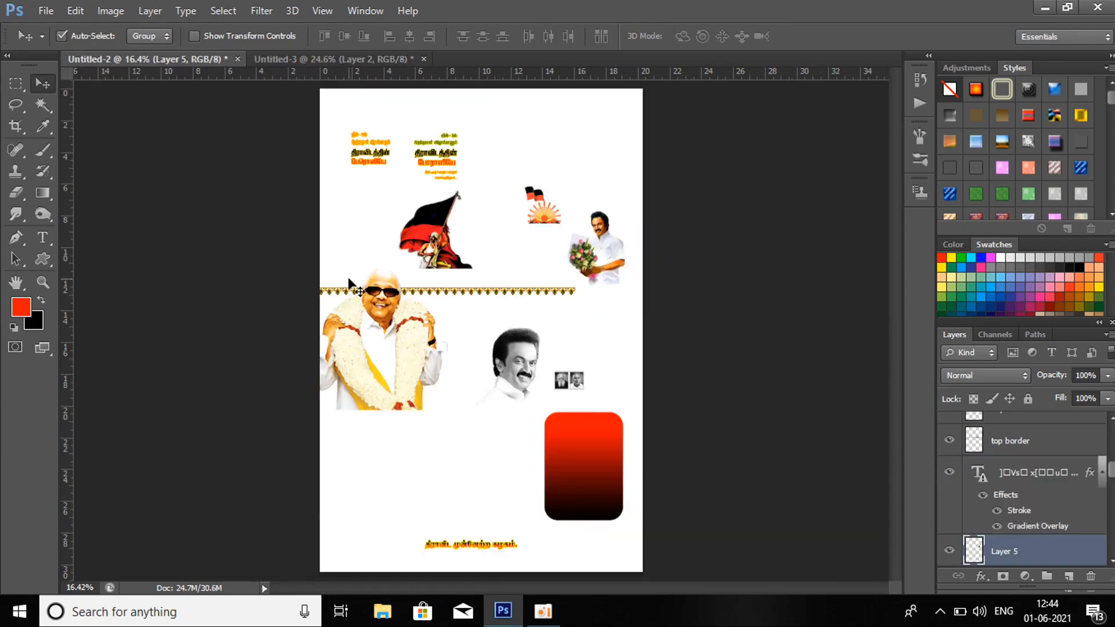
drag(372, 397, 257, 402)
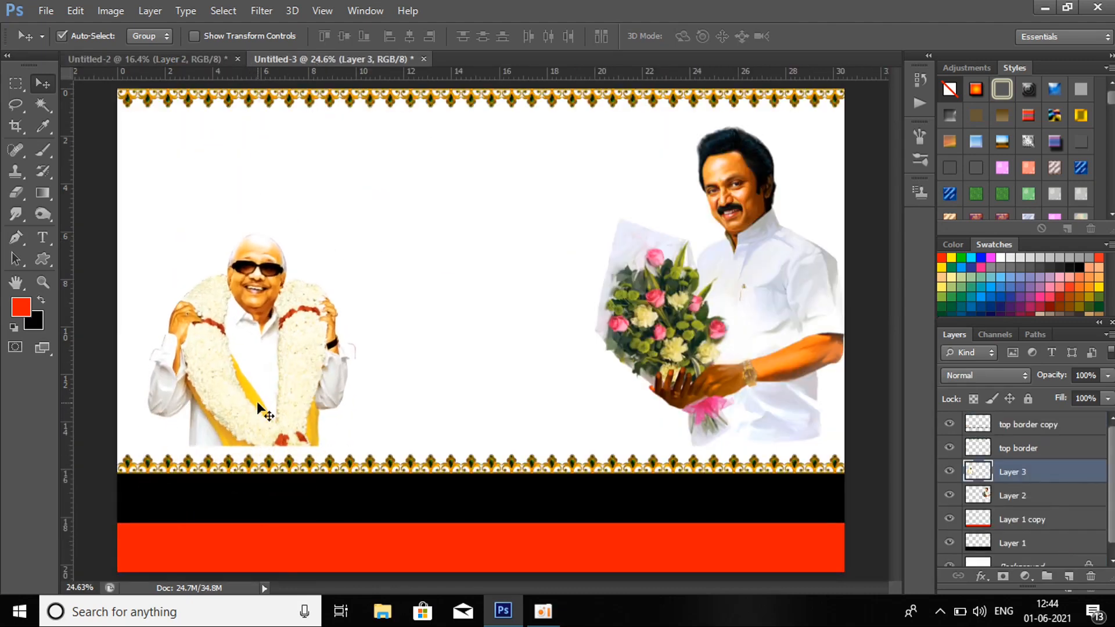
key(ctrl+shift+bracketright)
key(ctrl+t)
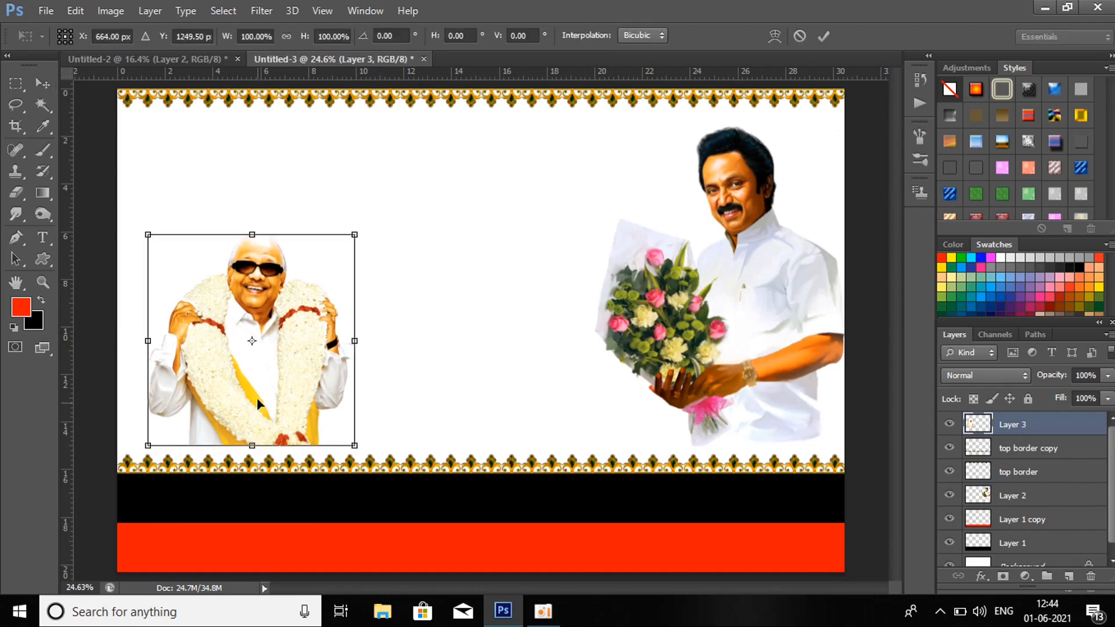
drag(363, 228, 452, 101)
key(Return)
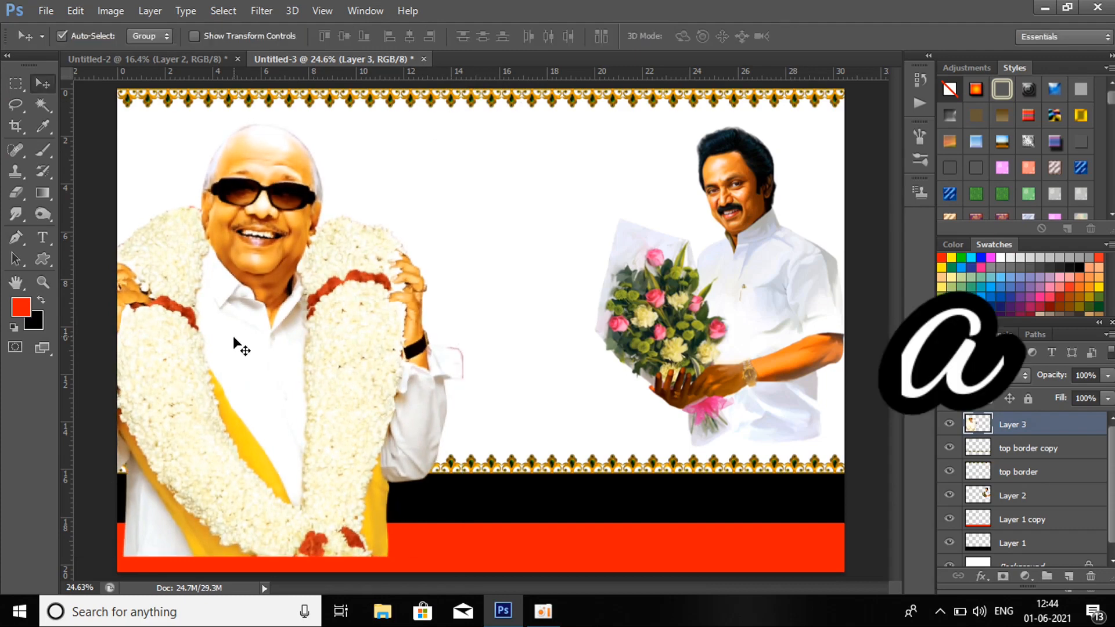
- Reposition the garlanded man and scale him down so the cutout ends at the black strip's top edge
drag(232, 337, 311, 354)
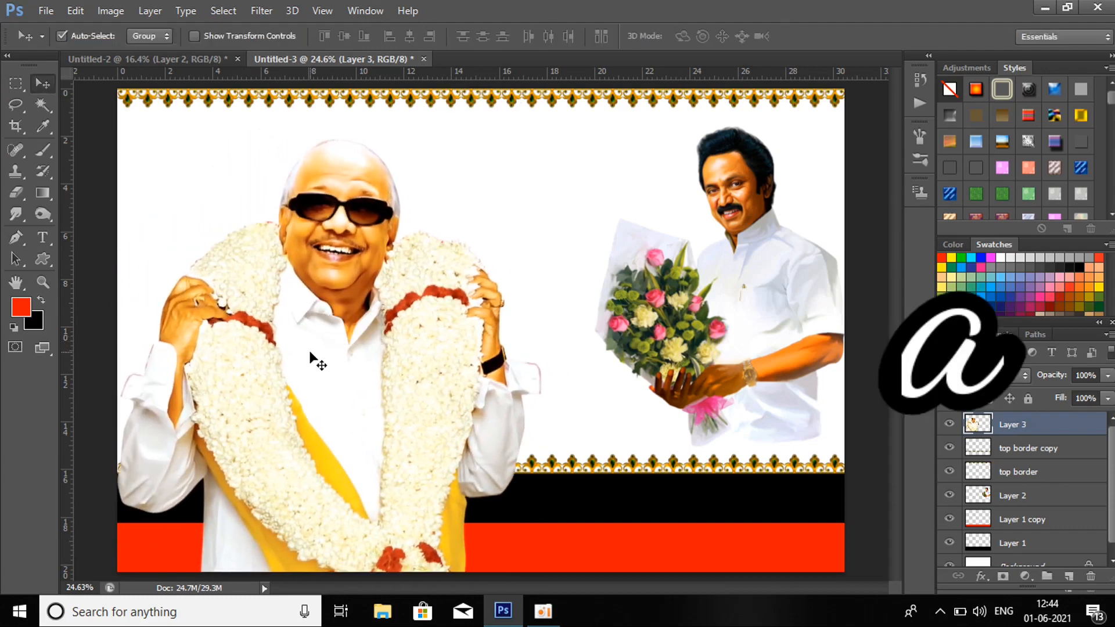
key(ctrl+t)
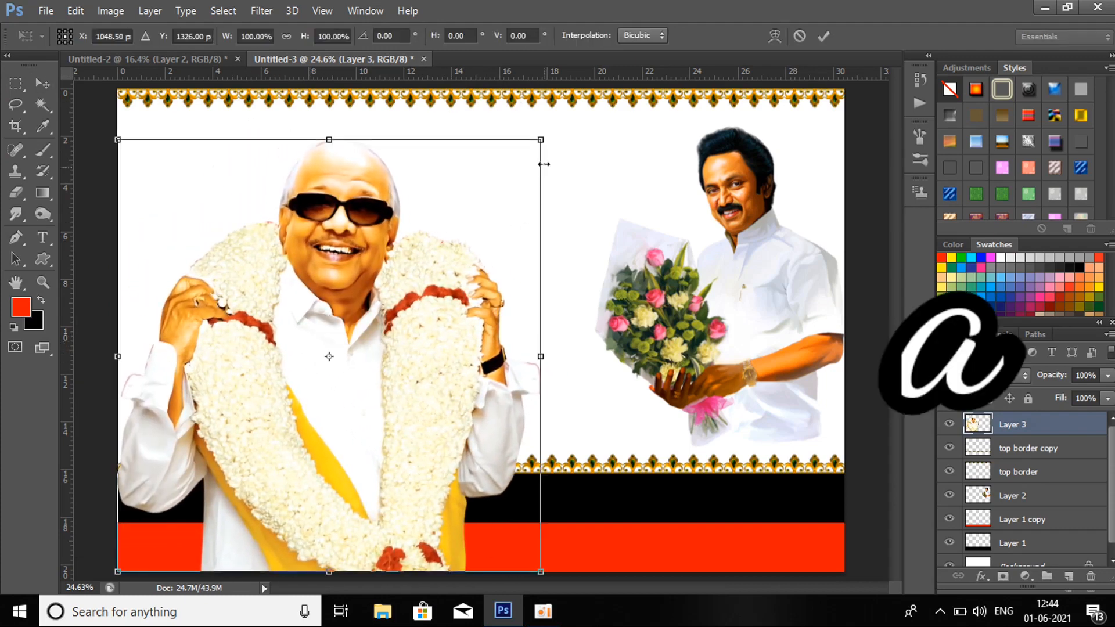
drag(544, 135, 447, 237)
drag(231, 453, 234, 394)
key(Return)
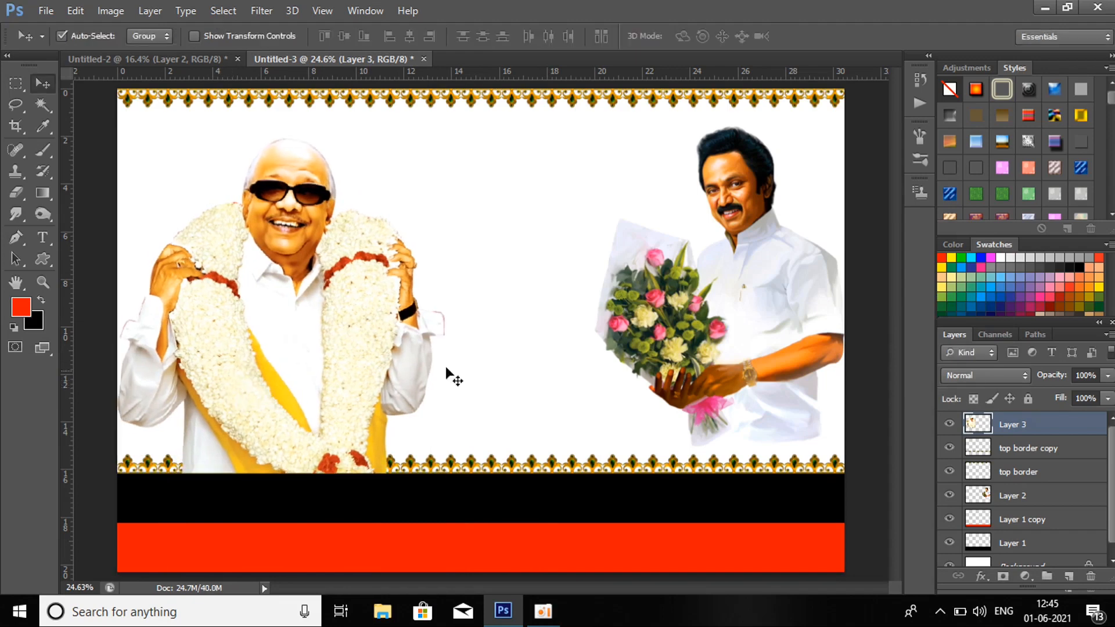
- Shift the man with the bouquet slightly right and send the garlanded man's layer back beneath both gold borders
drag(715, 302, 746, 298)
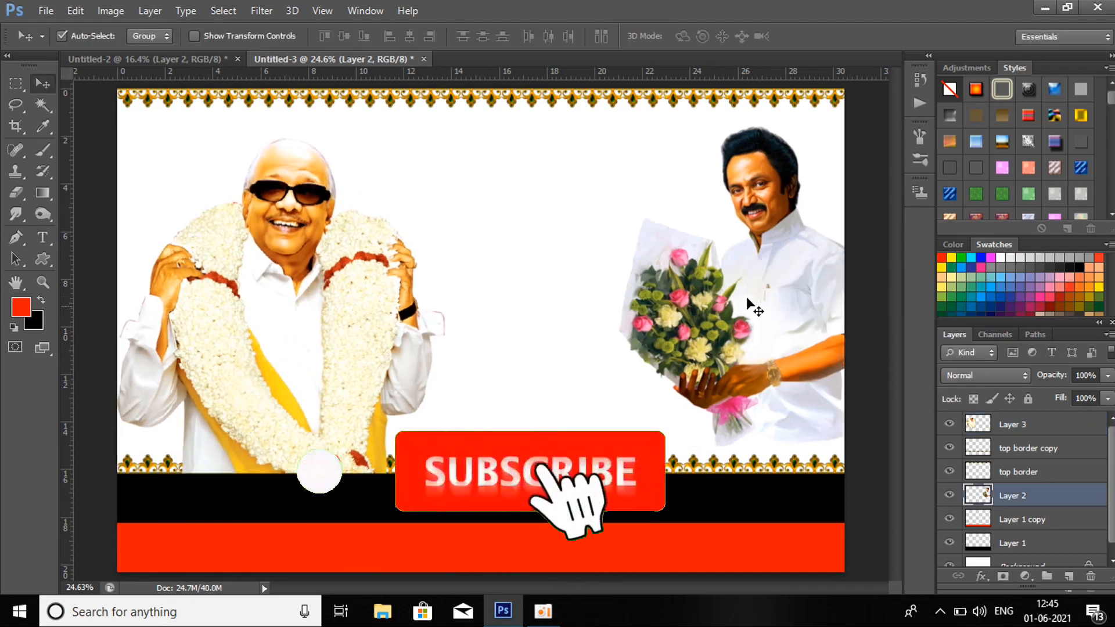
click(337, 317)
click(318, 314)
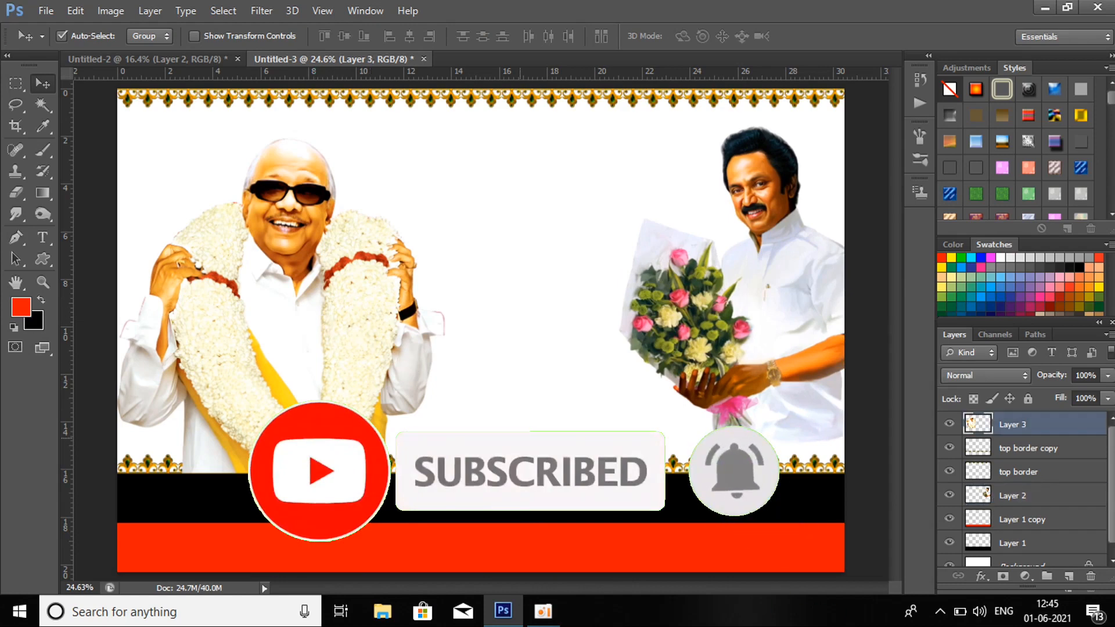
key(ctrl+bracketleft)
key(ctrl+bracketleft)
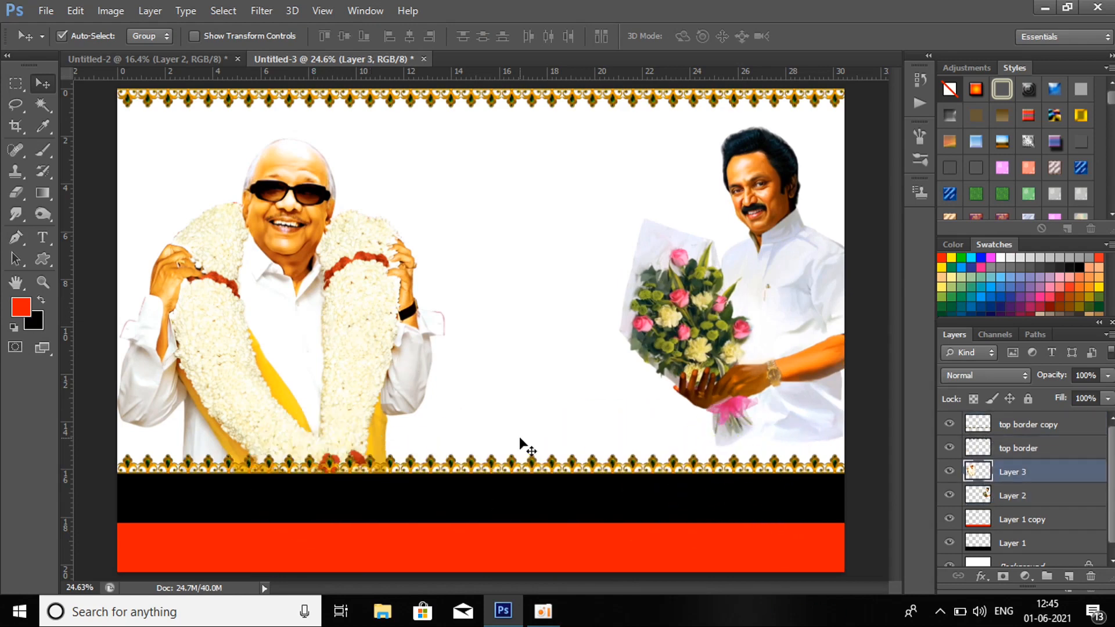
- Copy the right-hand Tamil birthday text block from Untitled-2 and enlarge it to fill the gap between the two men
click(213, 59)
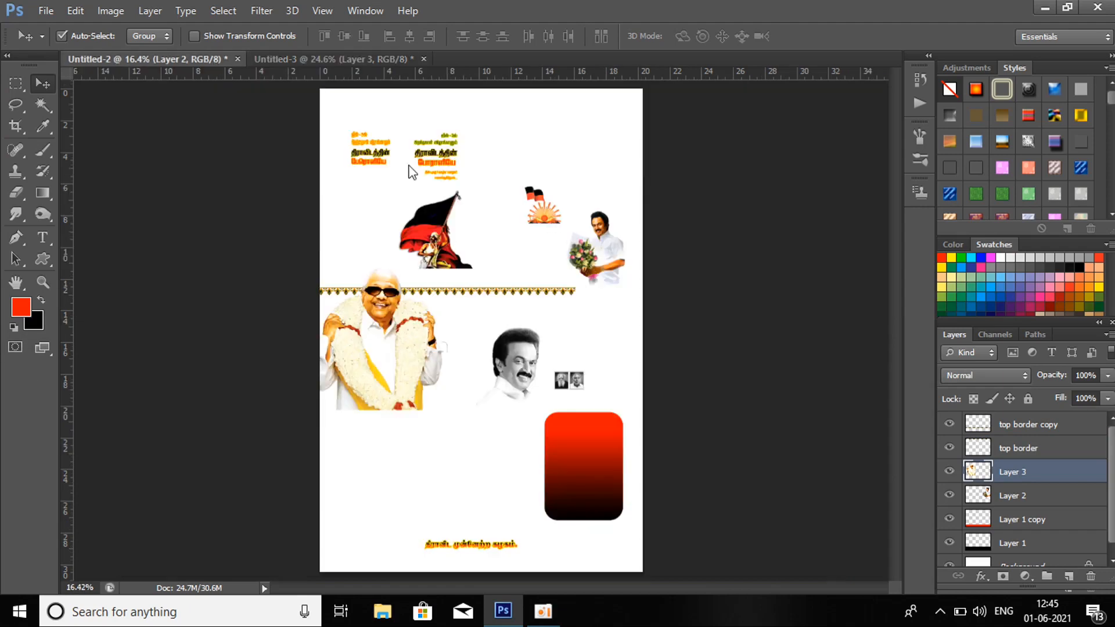
drag(410, 169, 545, 339)
click(672, 261)
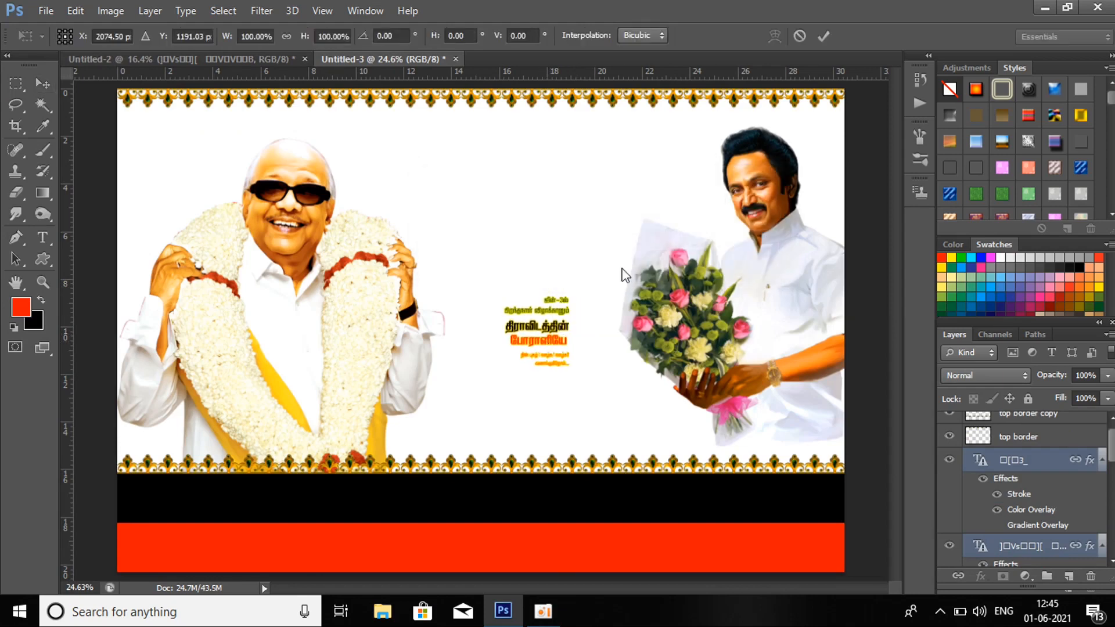
drag(576, 288, 640, 213)
key(Return)
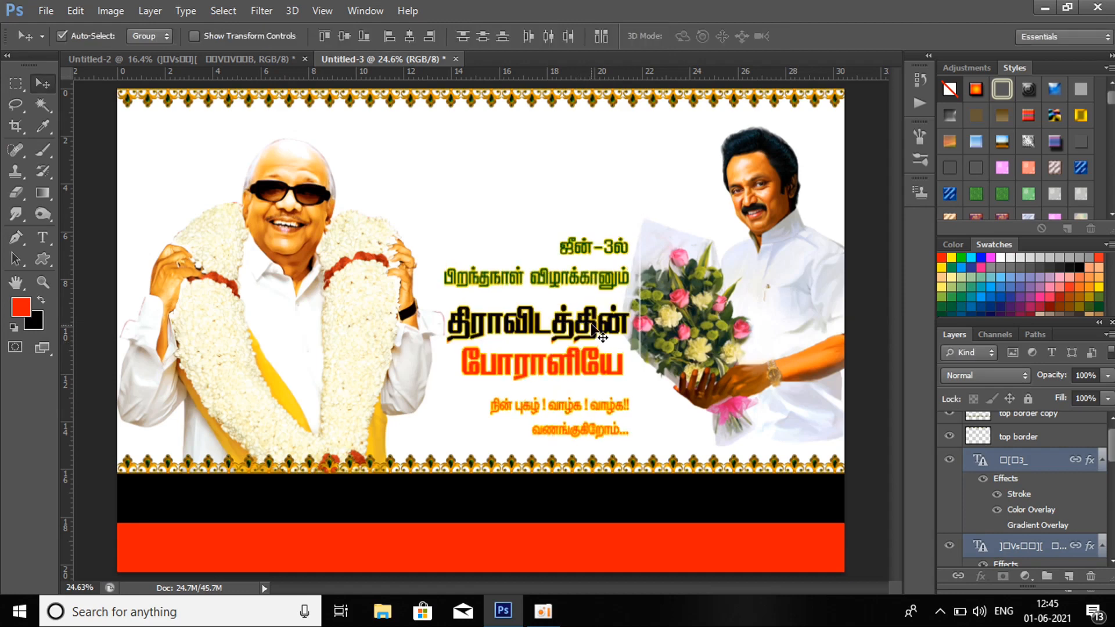
drag(598, 331, 618, 316)
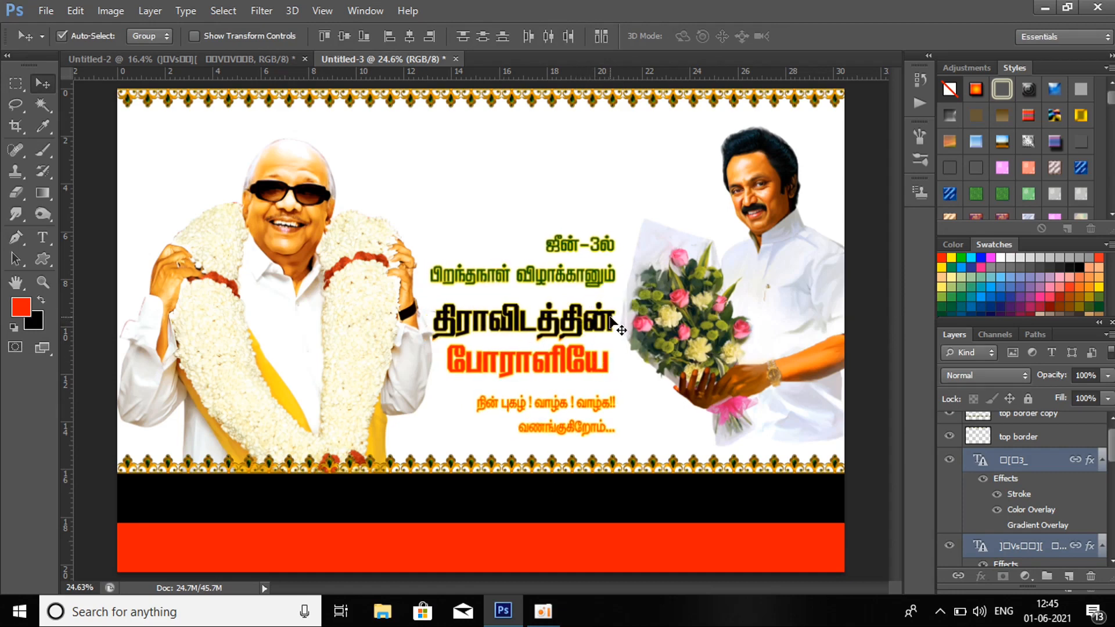
- Edit the two-line Tamil headline layer, copying its second line "போராளியே" to the clipboard and deleting it from the text
click(949, 460)
right_click(581, 312)
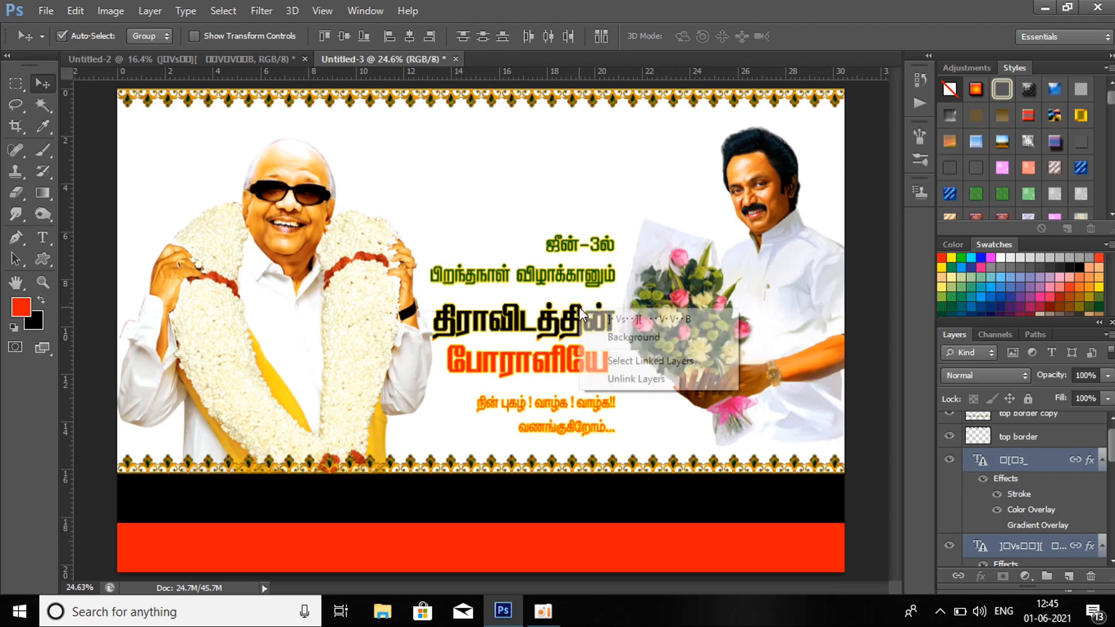
click(610, 318)
click(952, 508)
click(956, 510)
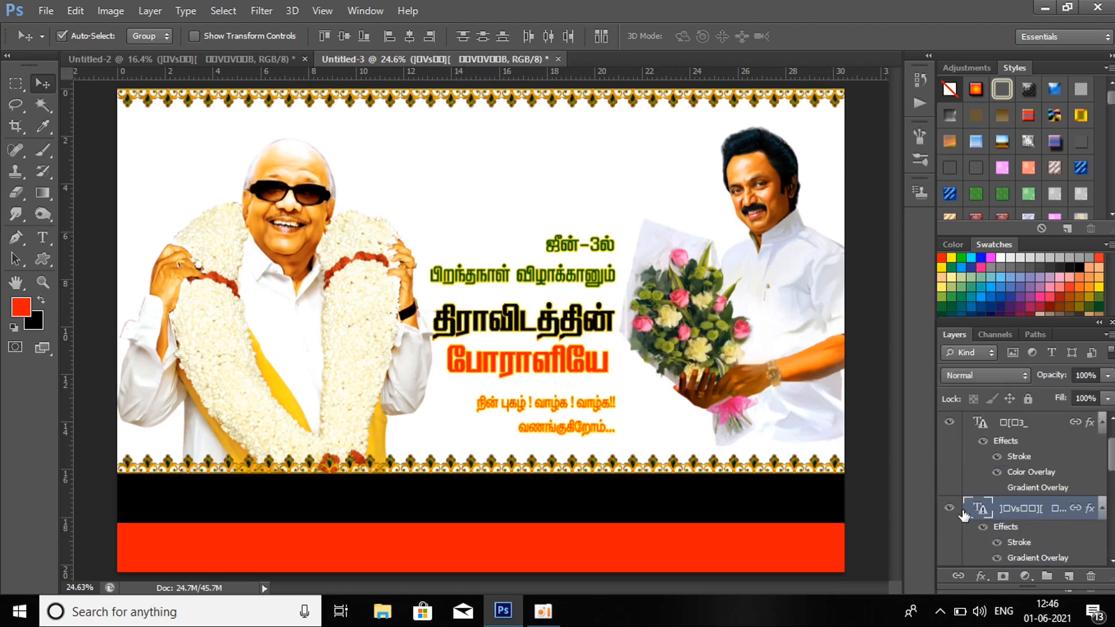
double_click(981, 508)
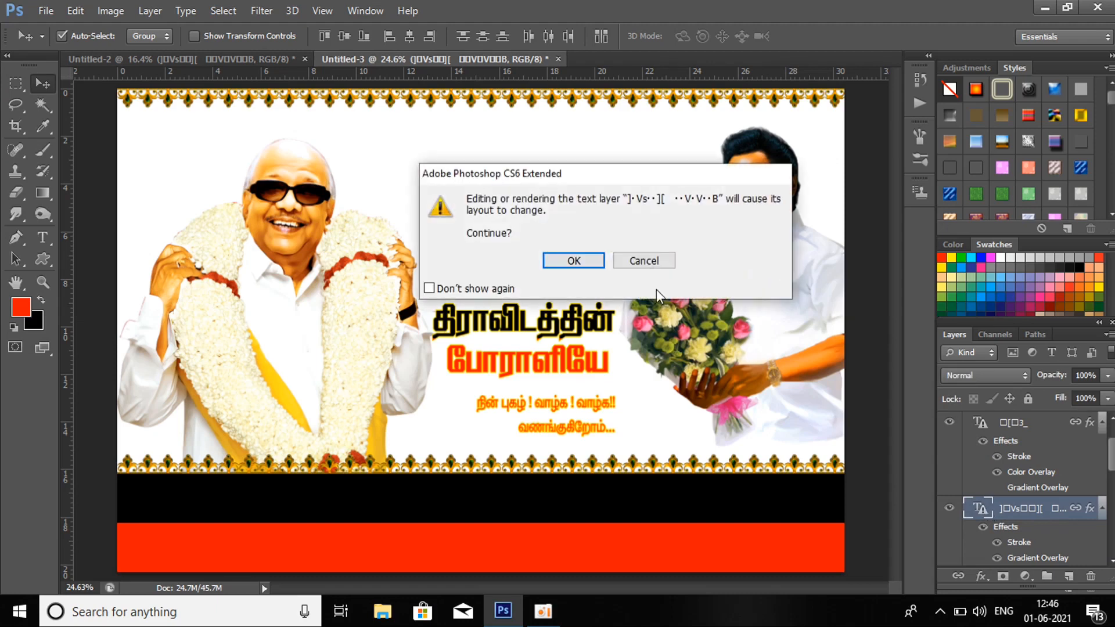
click(596, 260)
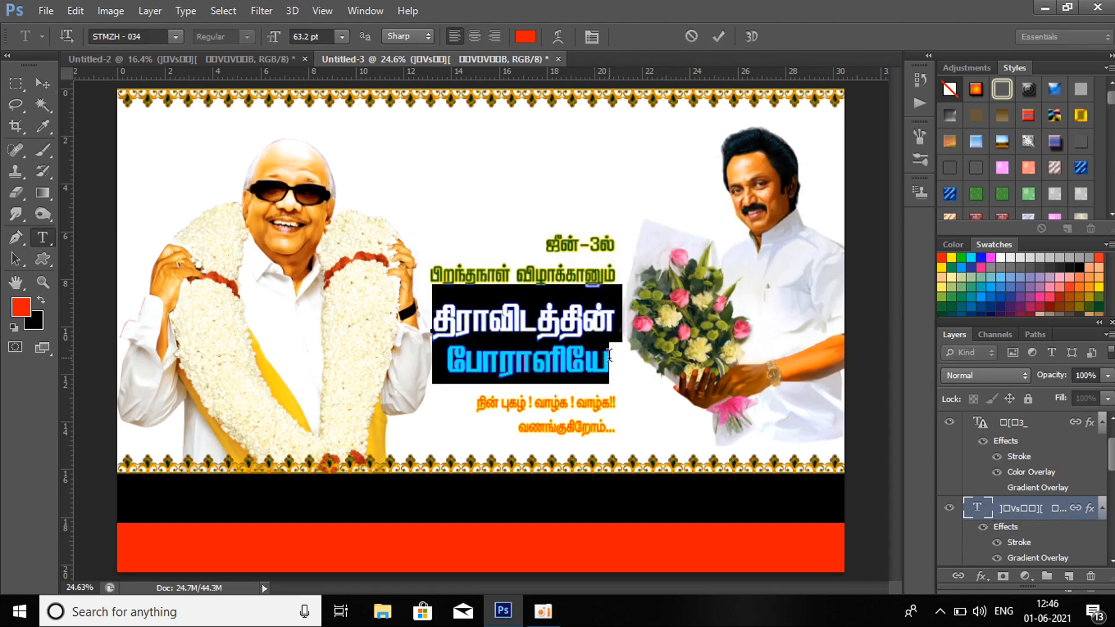
drag(609, 356, 446, 355)
key(ctrl+c)
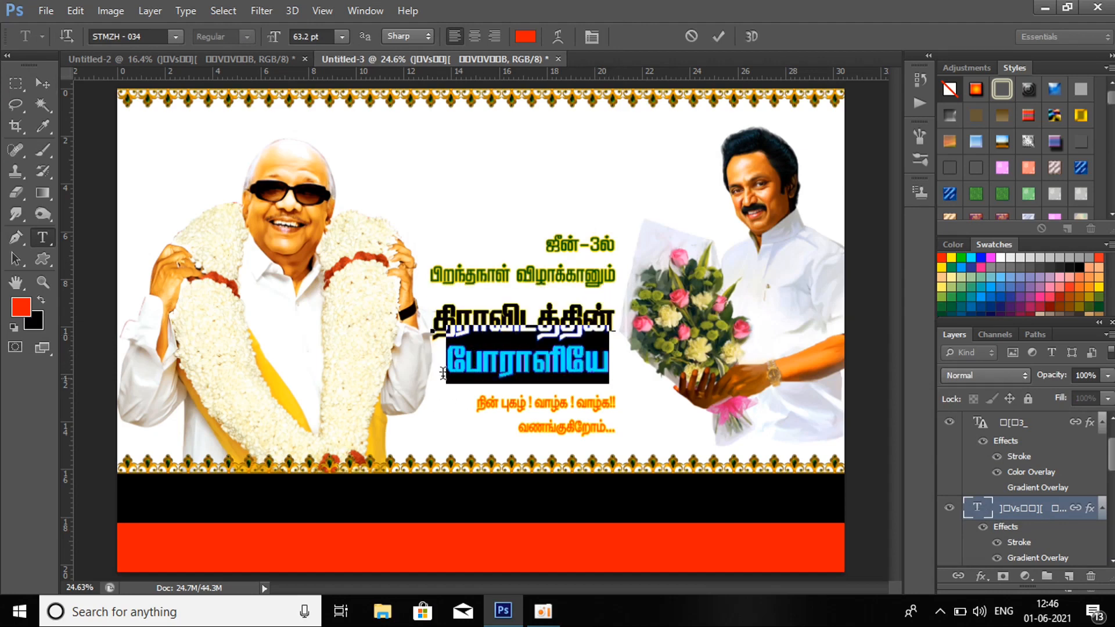
key(BackSpace)
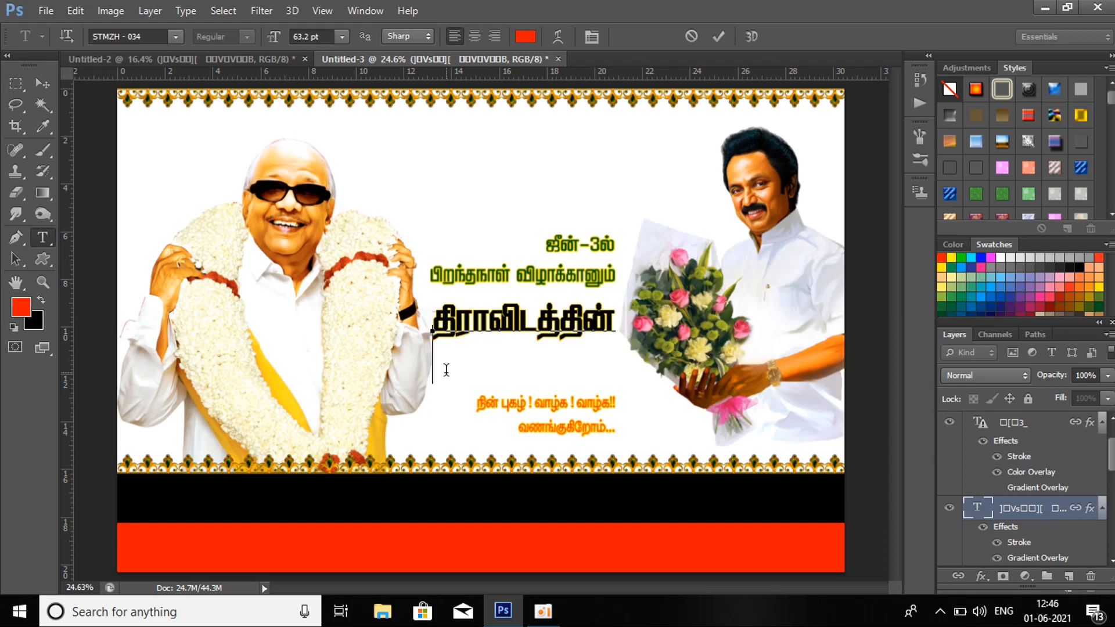
key(ctrl+Return)
key(v)
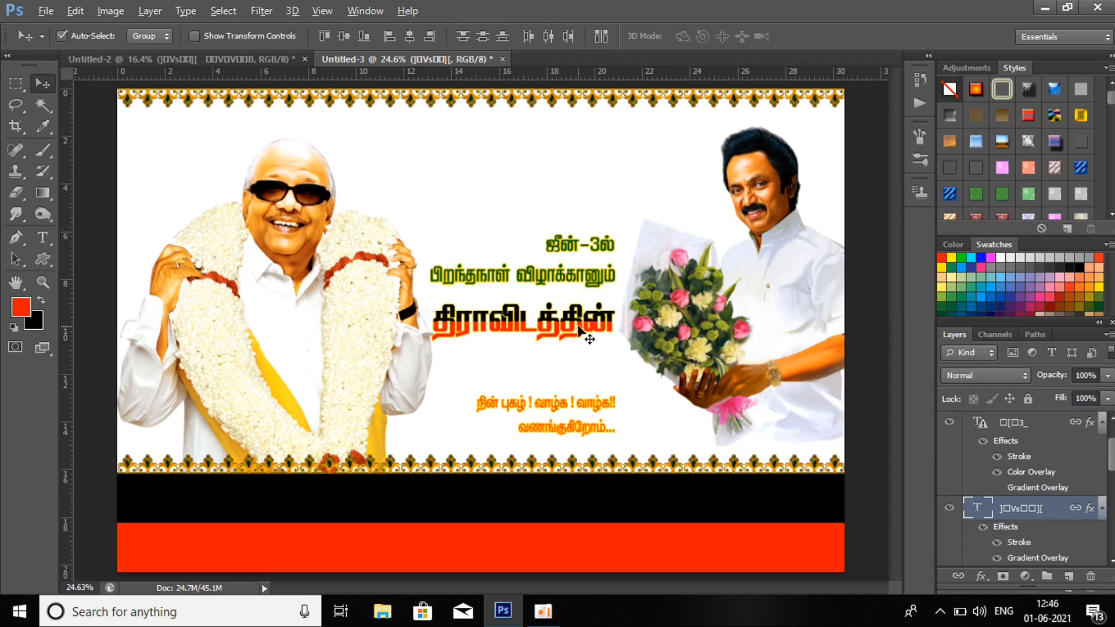
- Unlink the "திராவிடத்தின்" headline layer and place a duplicate of it directly below the original
drag(579, 329, 579, 375)
key(ctrl+z)
click(957, 576)
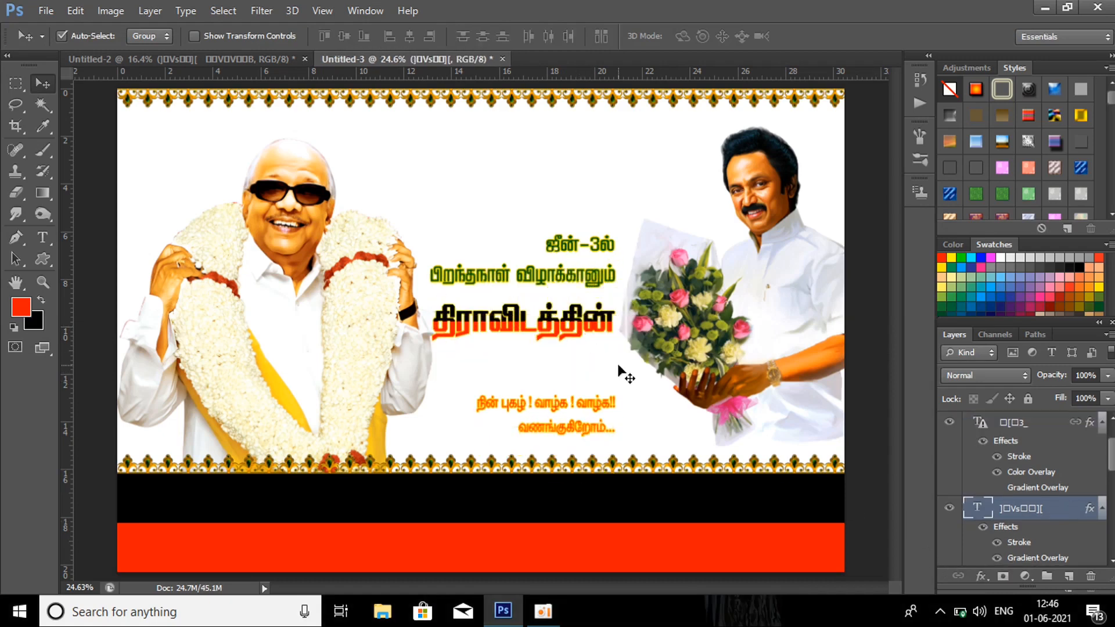
drag(585, 330, 585, 375)
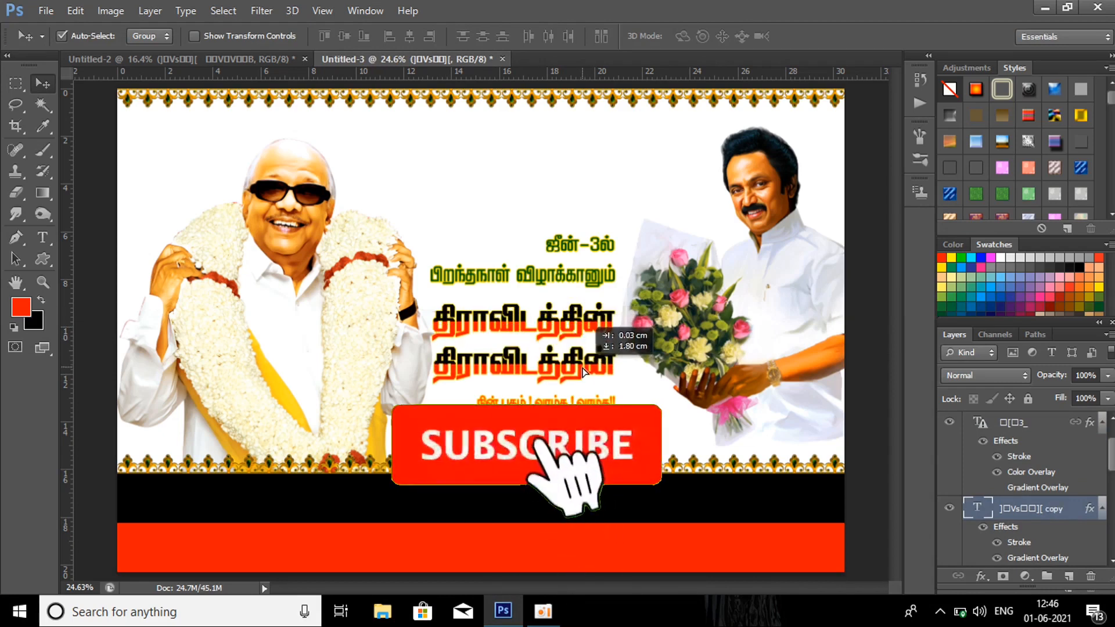
- Replace the duplicated headline's text with the copied word "போராளியே"
double_click(981, 506)
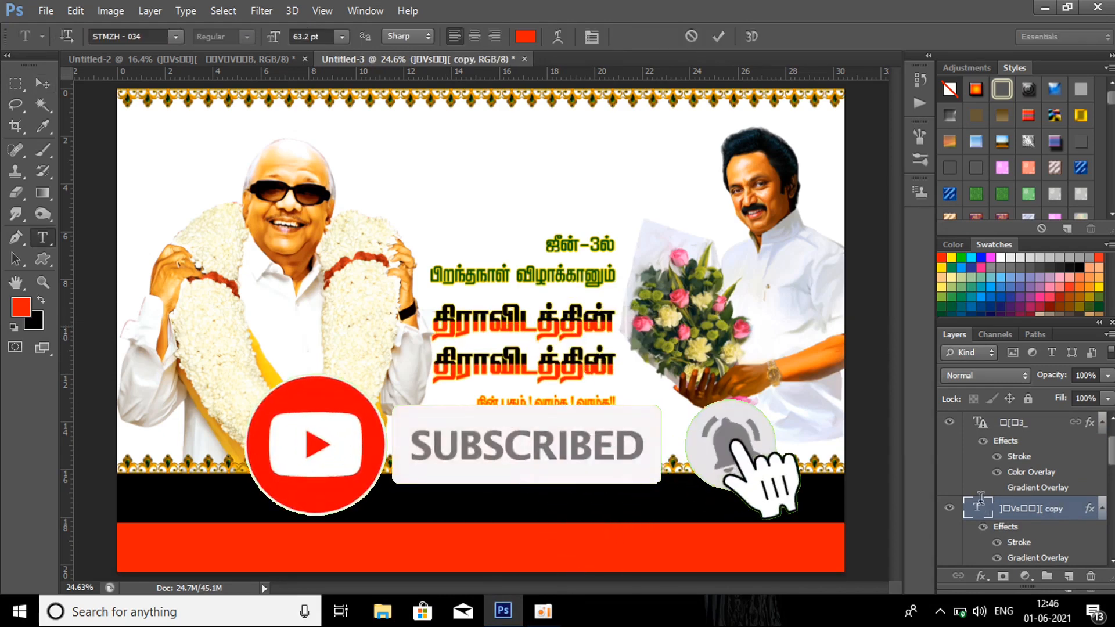
key(ctrl+t)
key(ctrl+v)
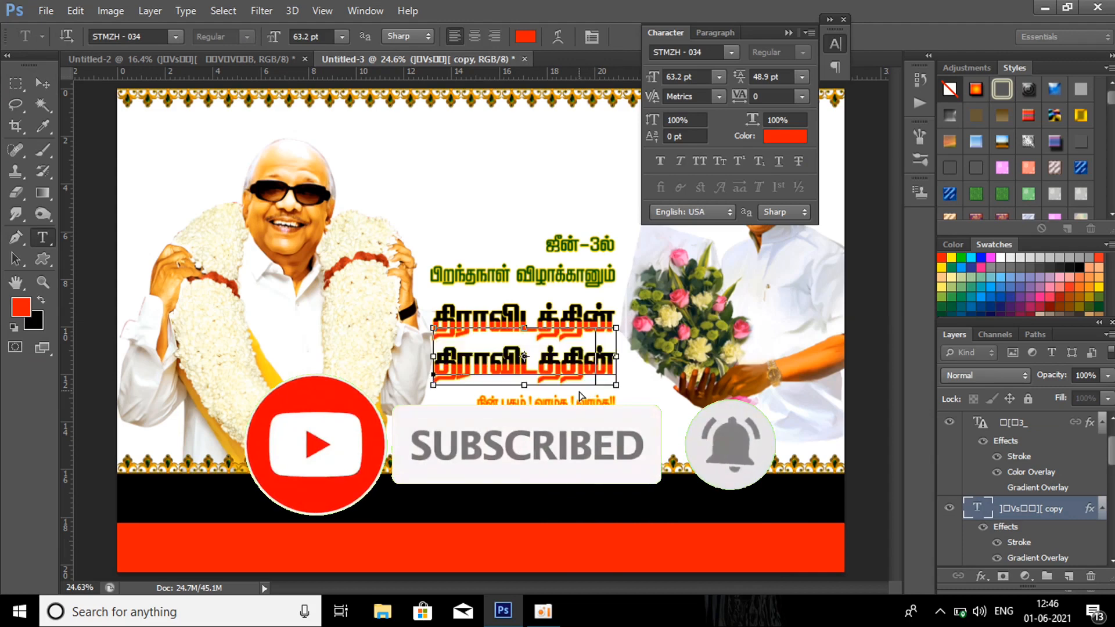
key(ctrl+Return)
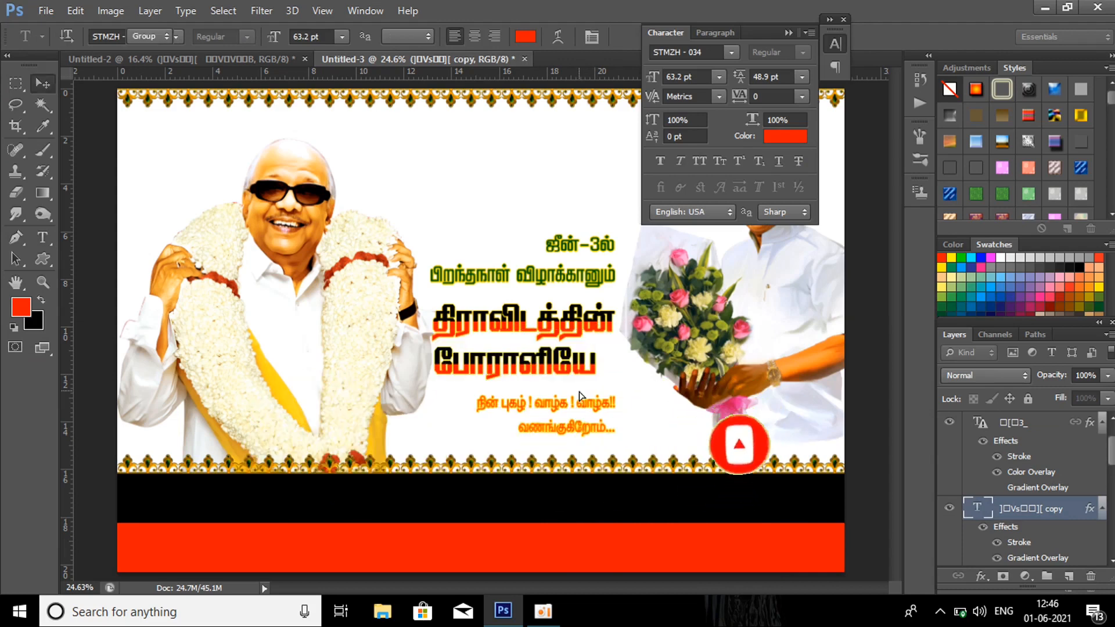
key(v)
click(841, 21)
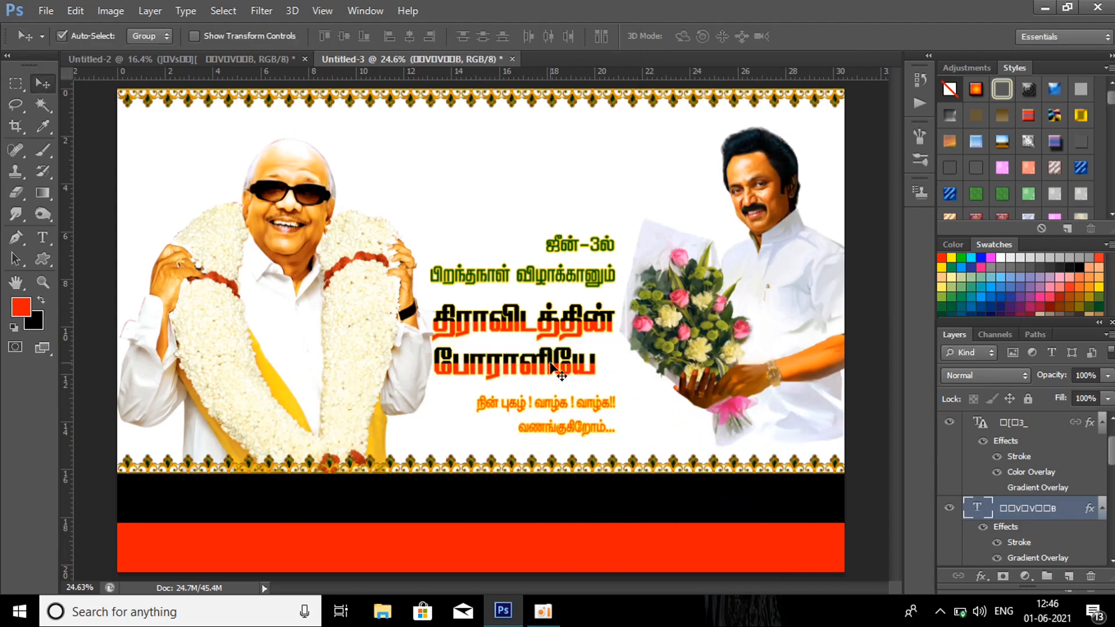
- Position "போராளியே" beneath "திராவிடத்தின்" with their right edges aligned
drag(563, 375, 586, 366)
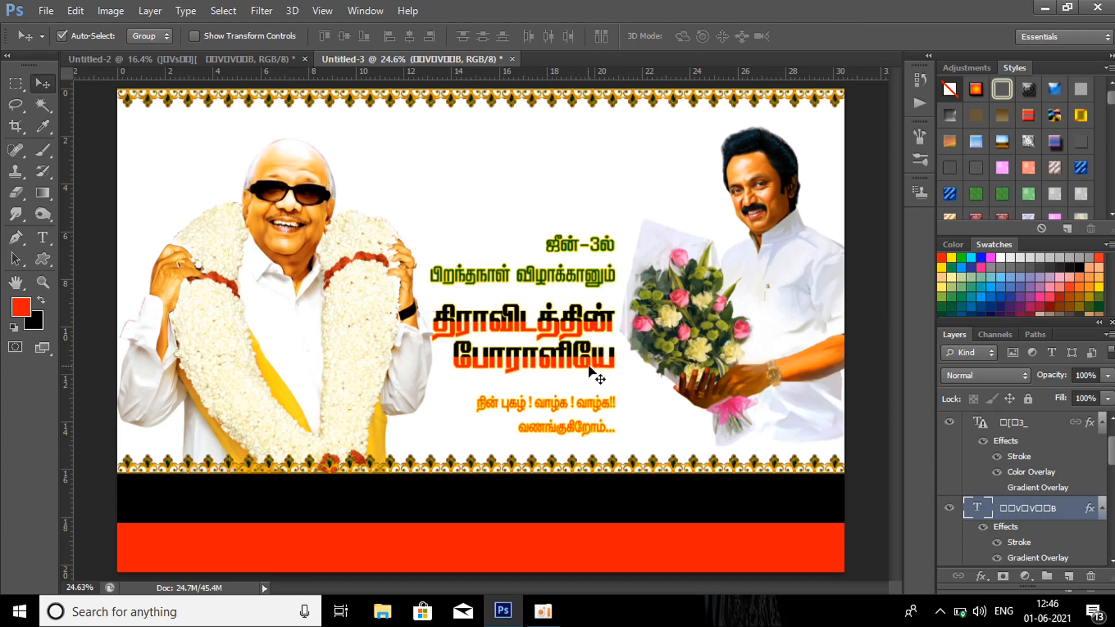
key(shift+Down)
key(shift+Down)
key(shift+Left)
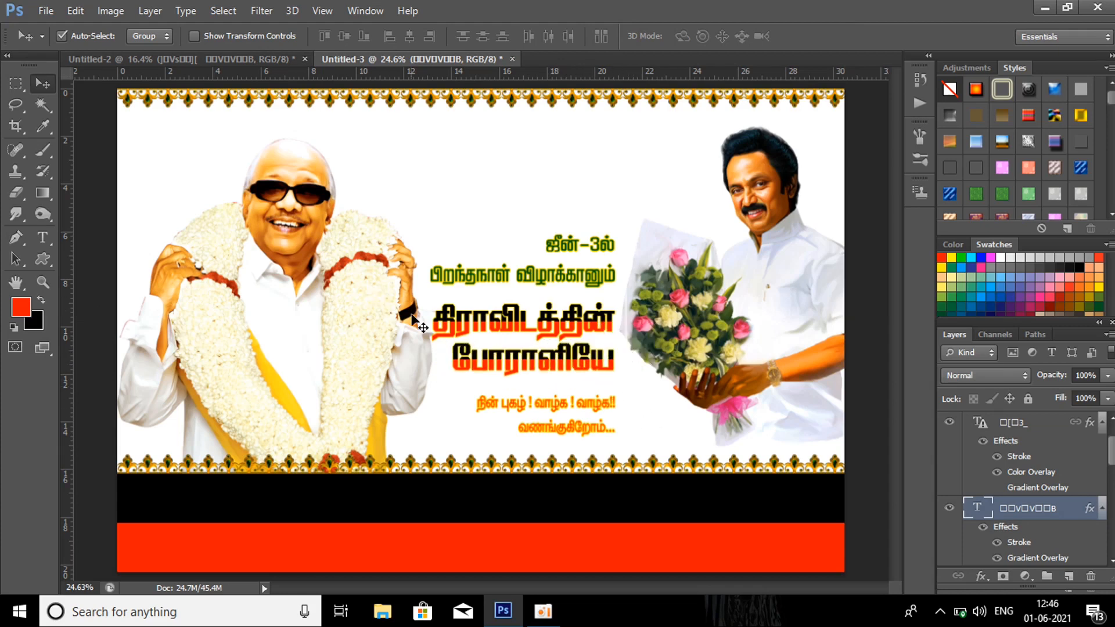
- Copy the rising sun emblem with flags from Untitled-2 and enlarge it above the left part of the Tamil text
click(153, 58)
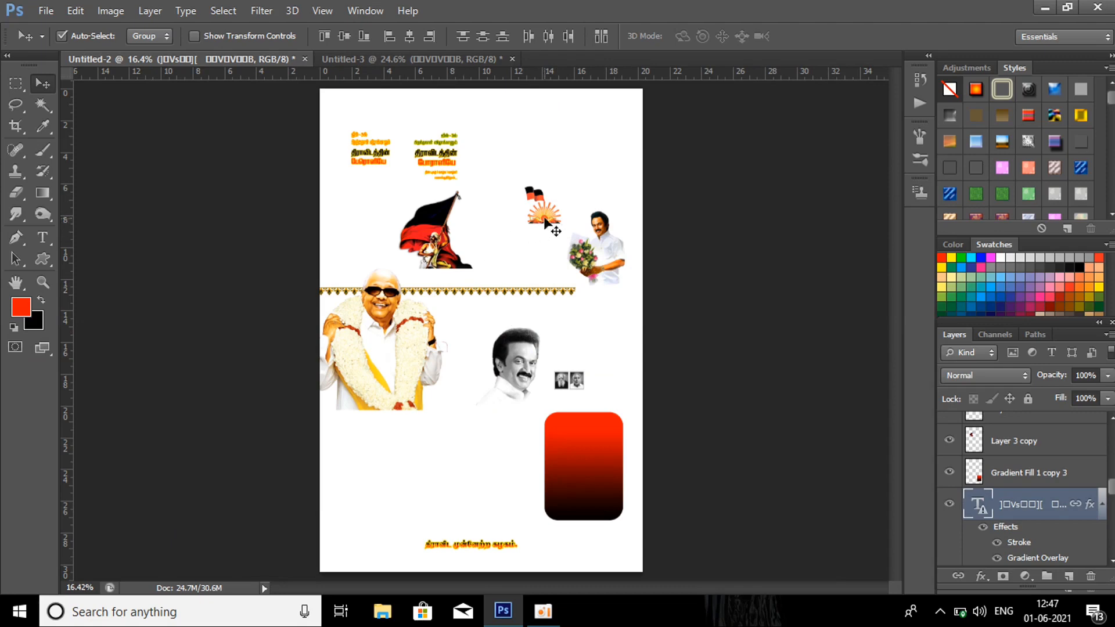
drag(546, 223, 428, 260)
key(ctrl+t)
key(Return)
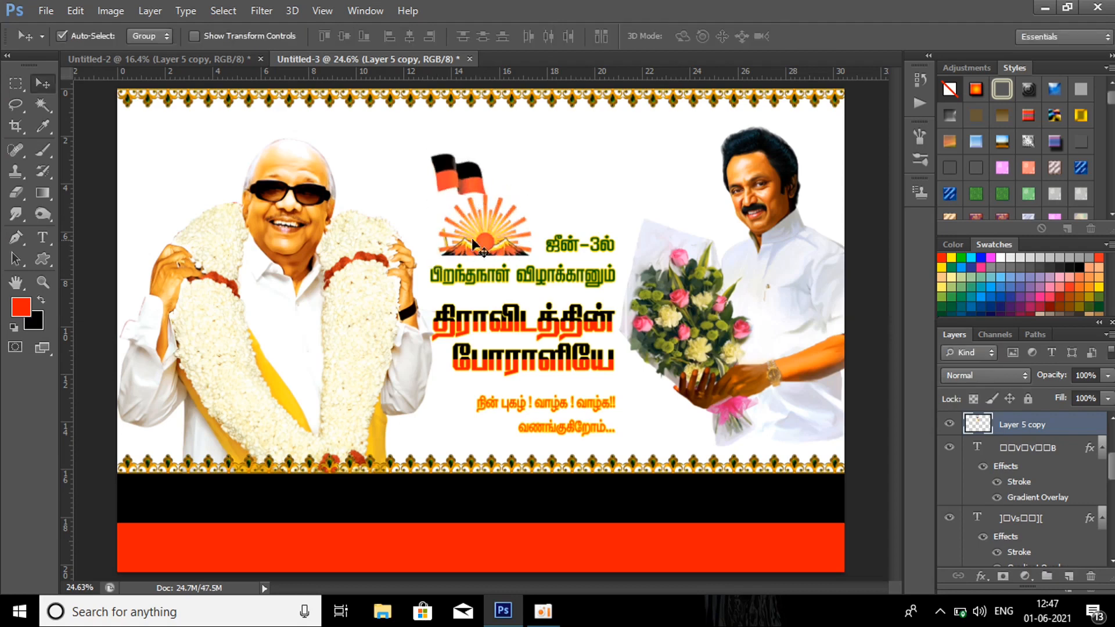
- Copy the flag-bearer artwork from Untitled-2 into the banner's lower-left corner over the black and red strips
click(171, 58)
drag(450, 279, 168, 410)
drag(179, 512, 173, 541)
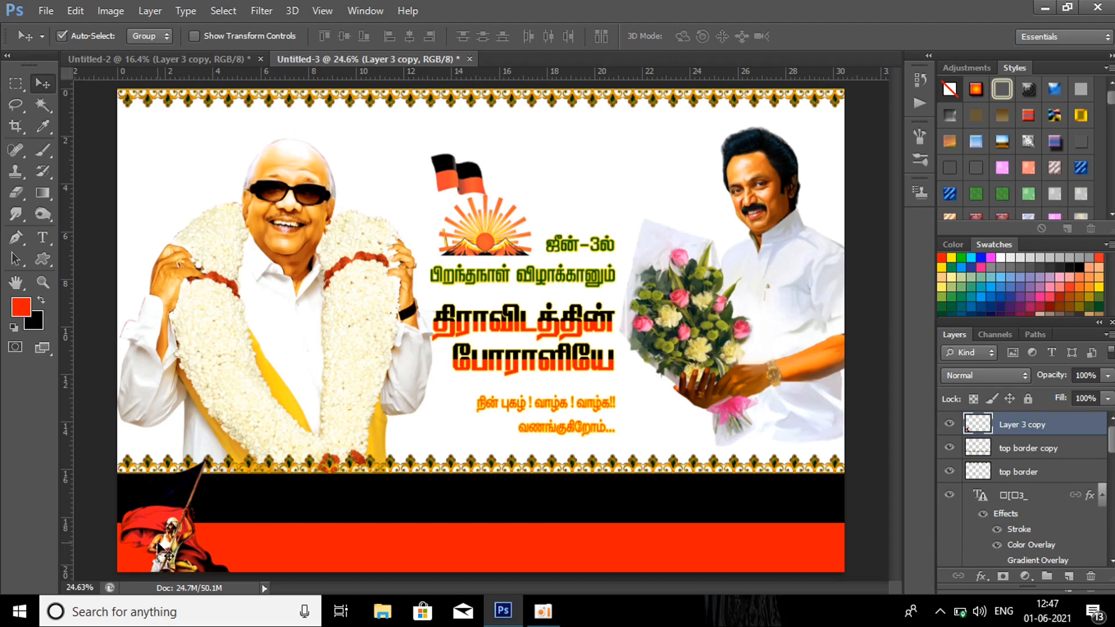
- Copy the pair of small black-and-white portraits from Untitled-2 to the banner's upper-left corner and enlarge them
click(239, 56)
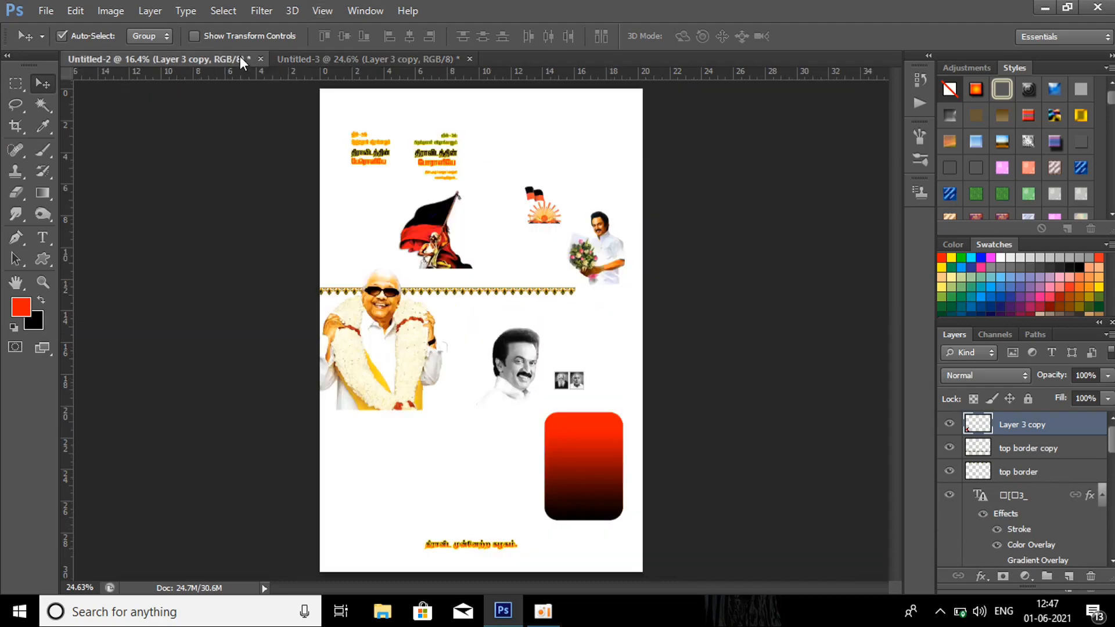
drag(585, 376, 159, 145)
key(ctrl+t)
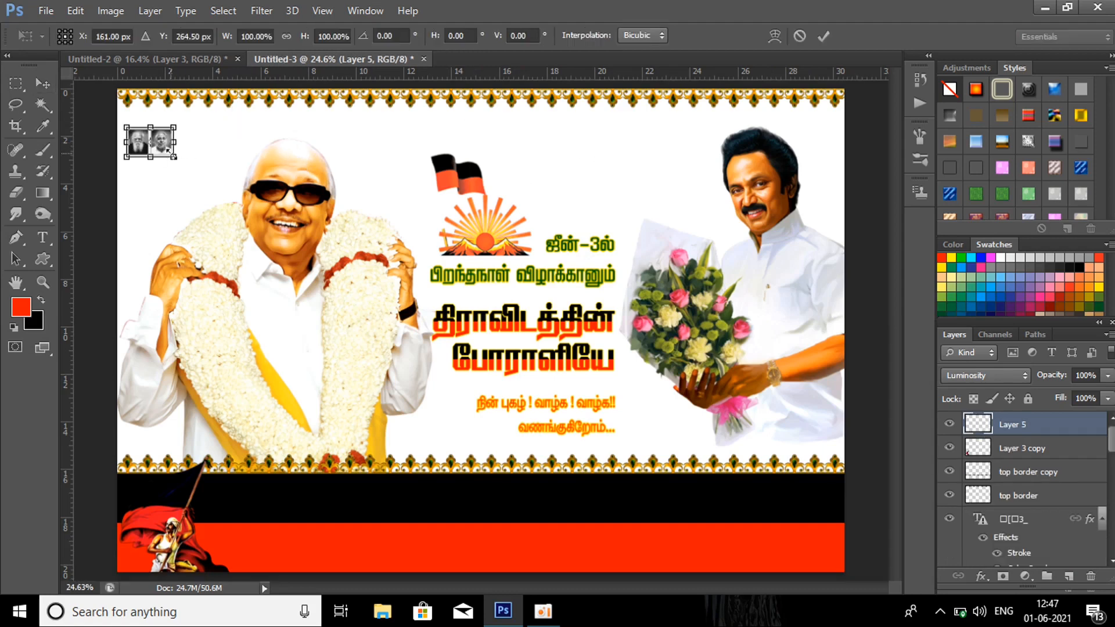
drag(181, 164, 199, 173)
key(Return)
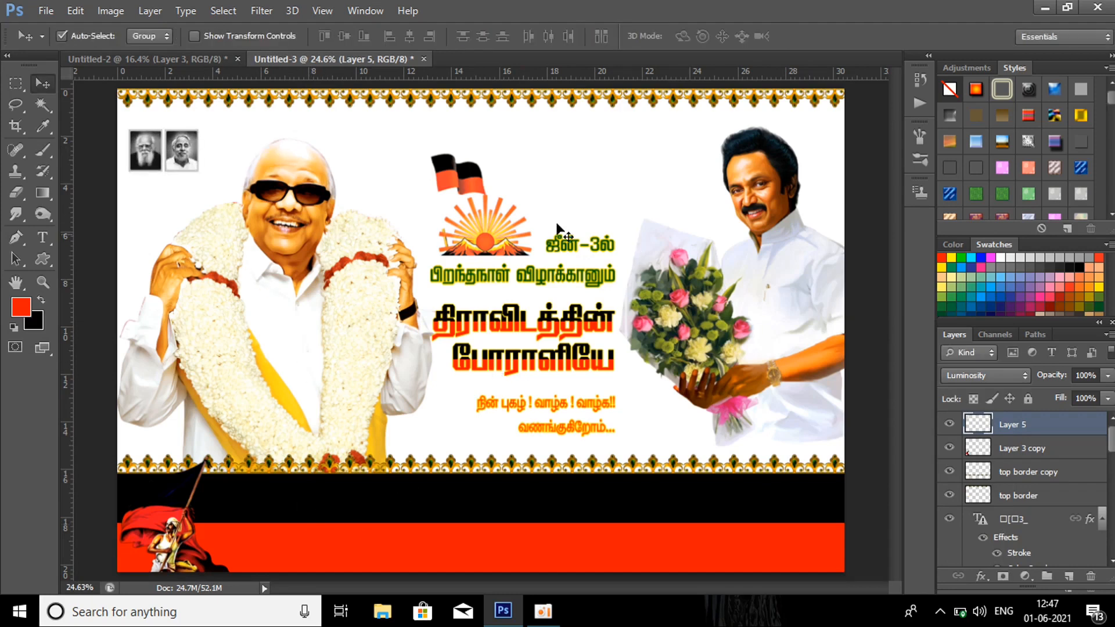
- Copy the red-to-black rounded rectangle from Untitled-2, shrink it to fit the bottom strips and duplicate it into a row of four
click(211, 57)
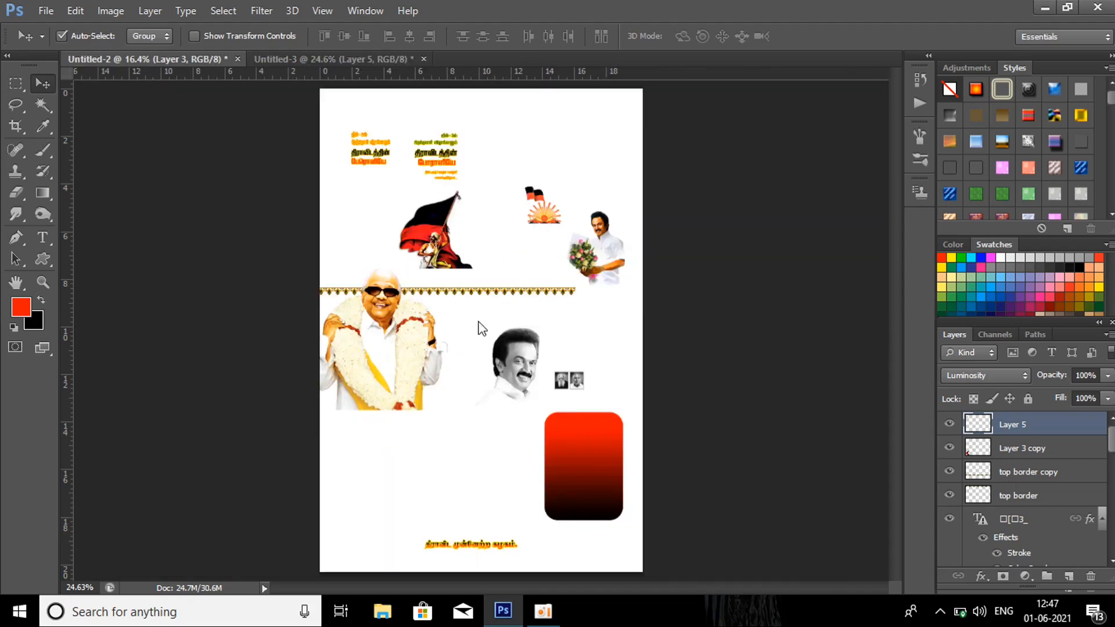
drag(572, 423, 455, 463)
key(ctrl+t)
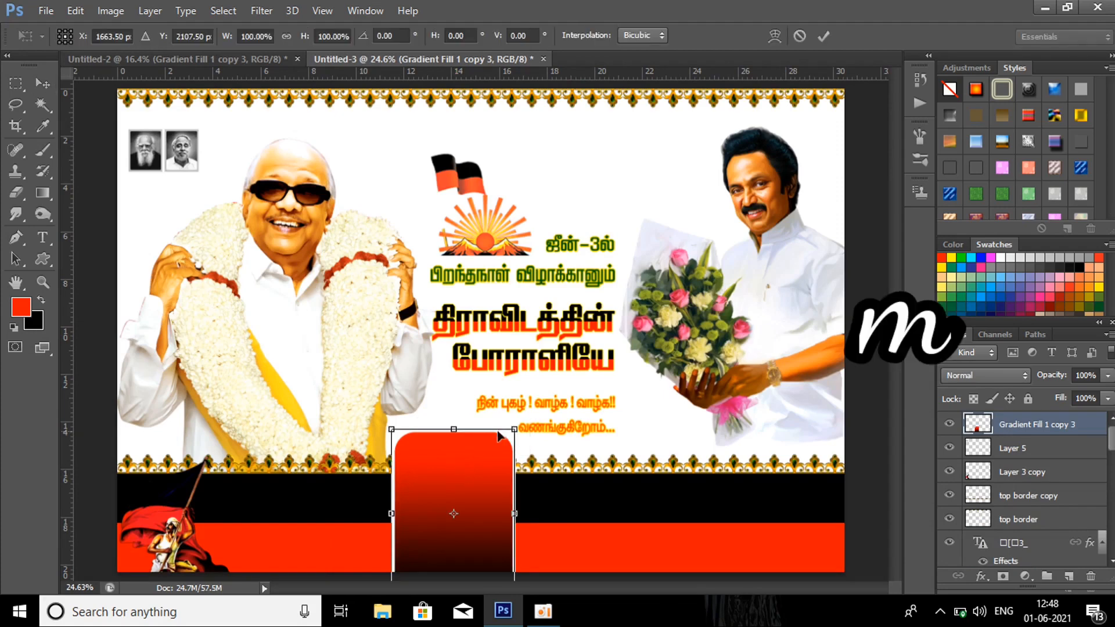
drag(513, 433, 498, 455)
key(Return)
drag(459, 507, 740, 508)
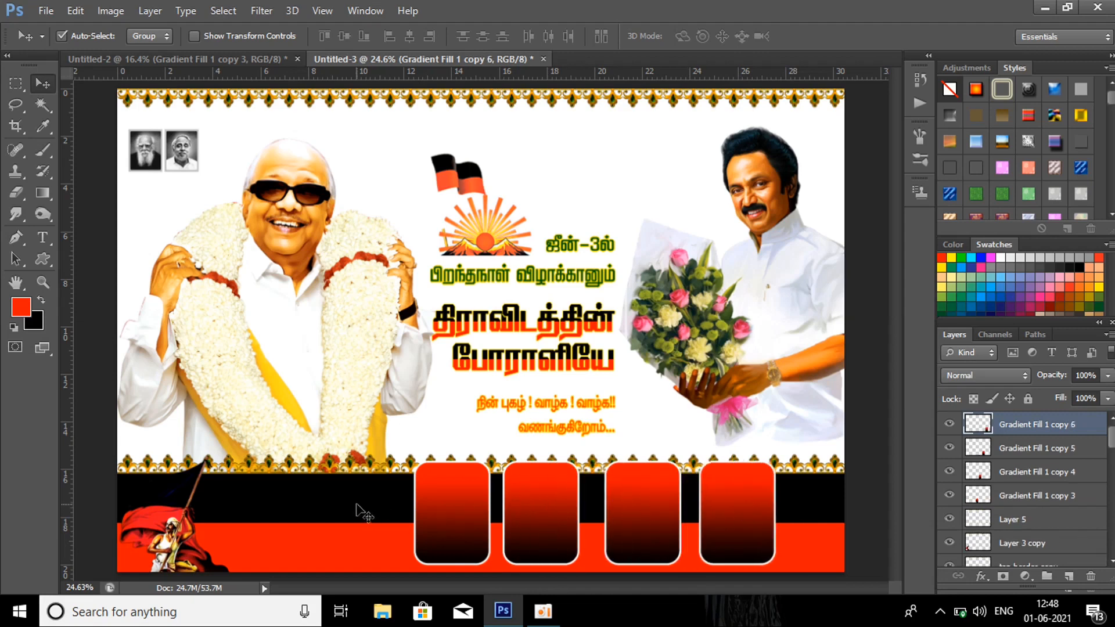
- Space the four gradient frames evenly across, link their layers and shift the row to the right end of the strips
shift+click(1039, 500)
click(548, 36)
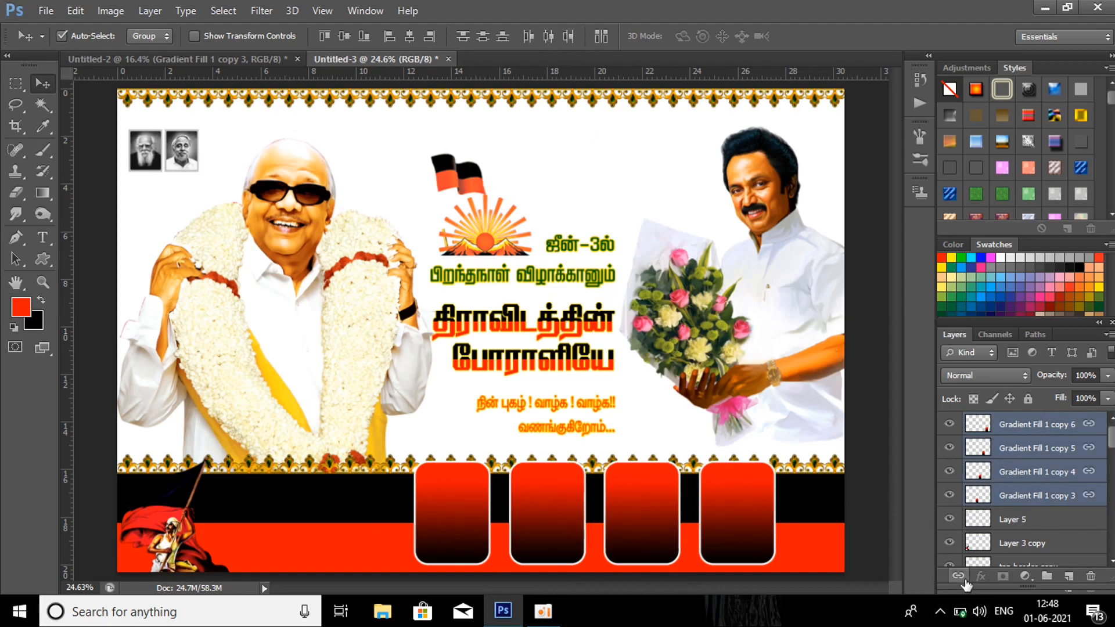
key(ctrl+t)
mouse_move(706, 488)
mouse_down()
mouse_move(690, 503)
mouse_move(715, 496)
mouse_up()
key(Return)
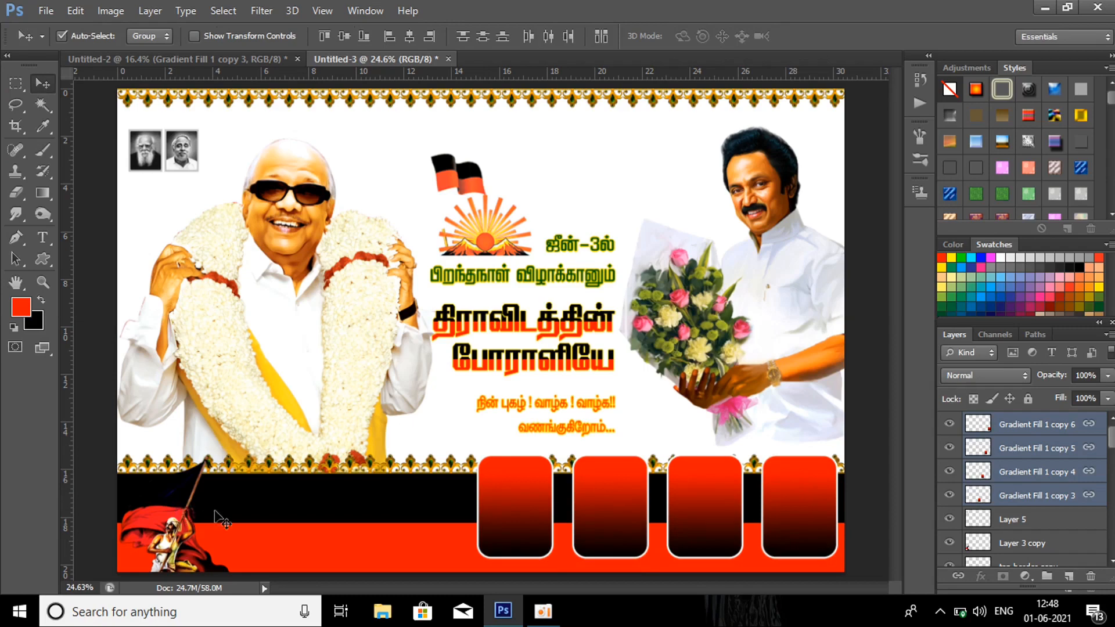
- Copy the text "திராவிட முன்னேற்ற கழகம்" from Untitled-2 and enlarge it on the red strip between the flag-bearer and the frames
click(188, 57)
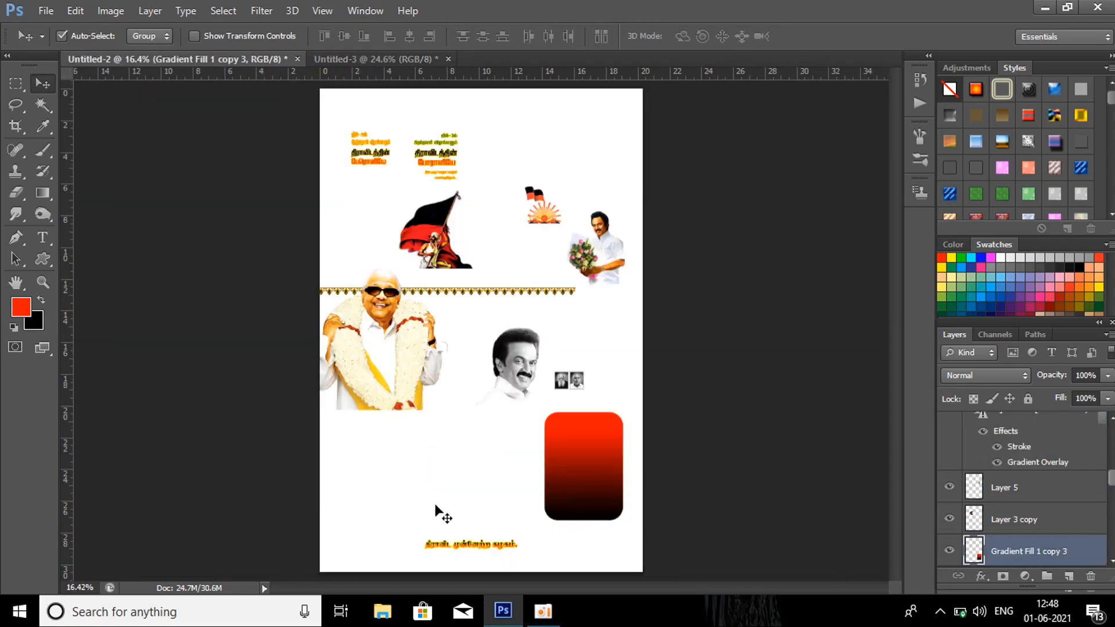
drag(470, 544, 437, 438)
drag(364, 532, 379, 542)
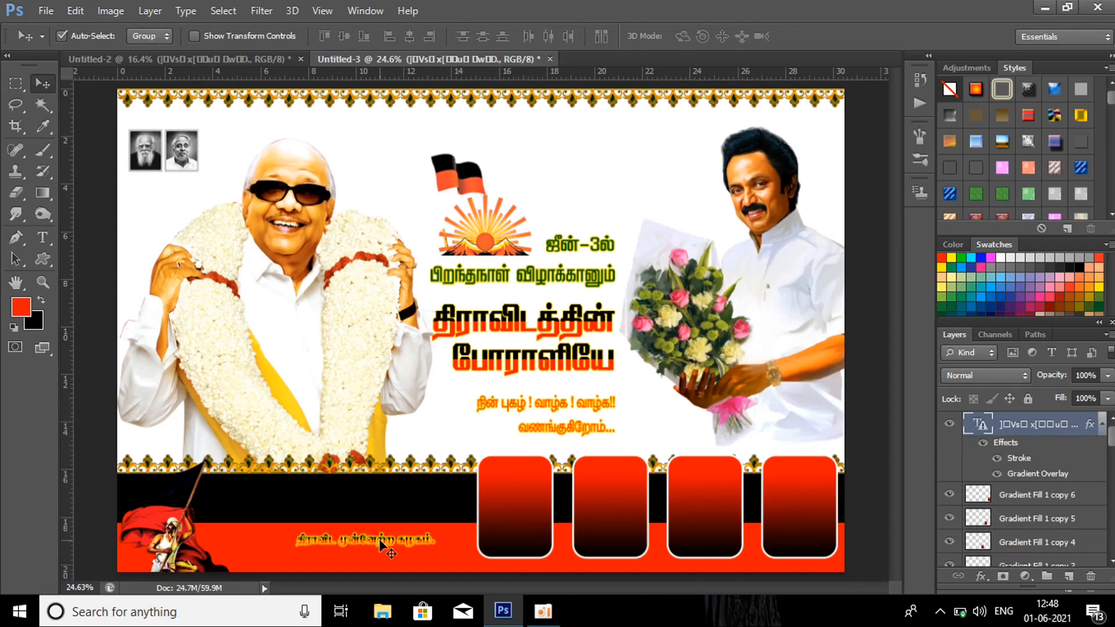
key(Return)
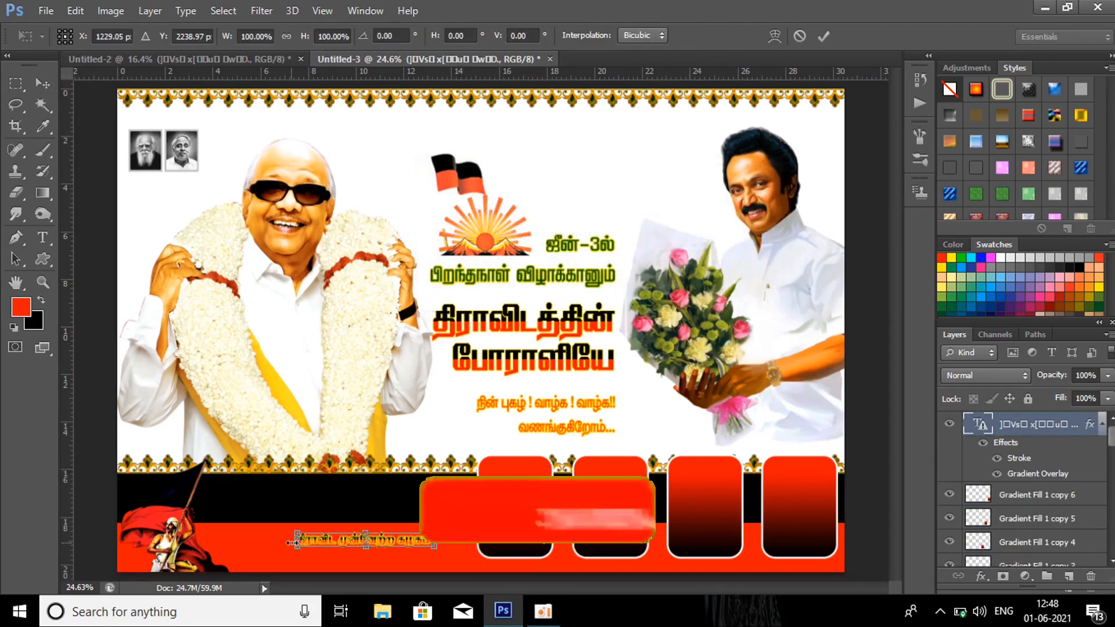
drag(295, 533, 197, 492)
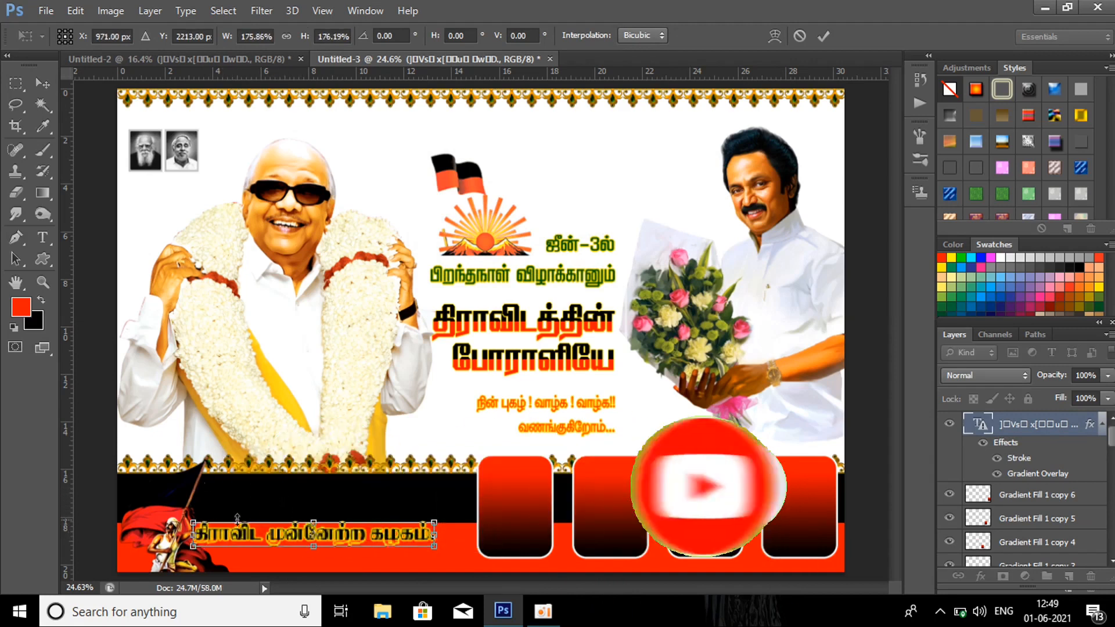
drag(242, 534, 280, 549)
key(Return)
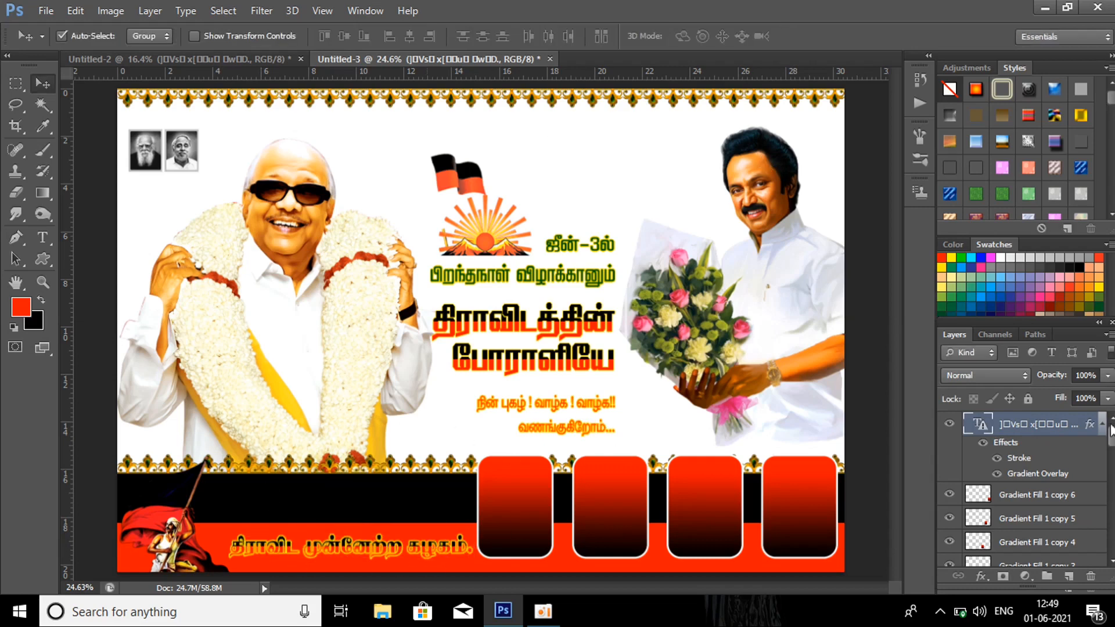
- Create a new empty layer and place it directly above the Background layer, beneath both strip layers
drag(1111, 430, 1112, 562)
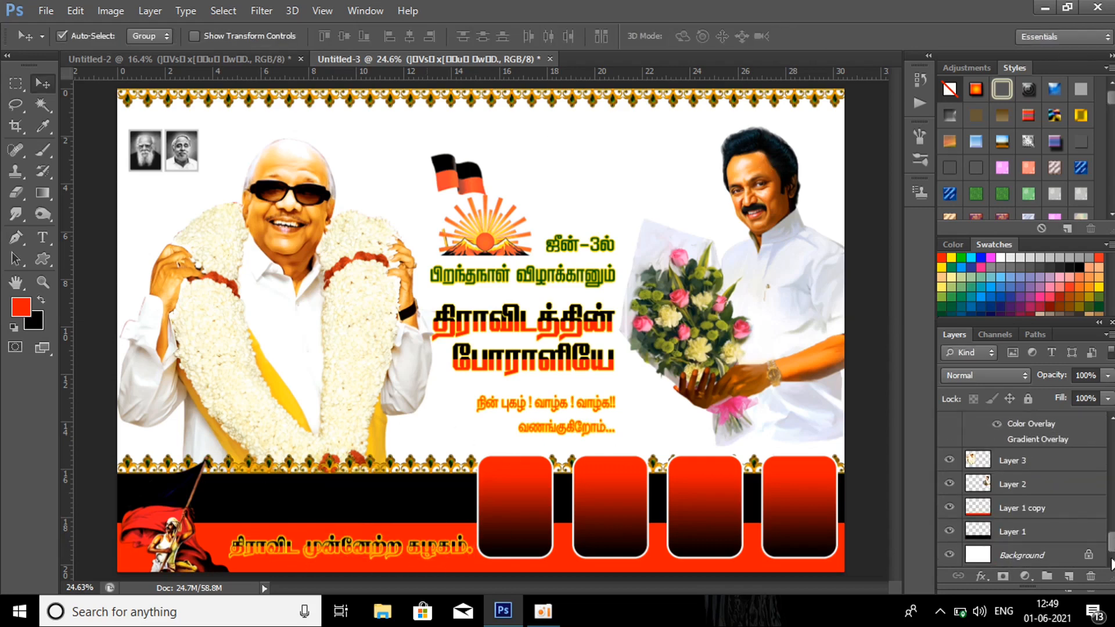
click(1060, 514)
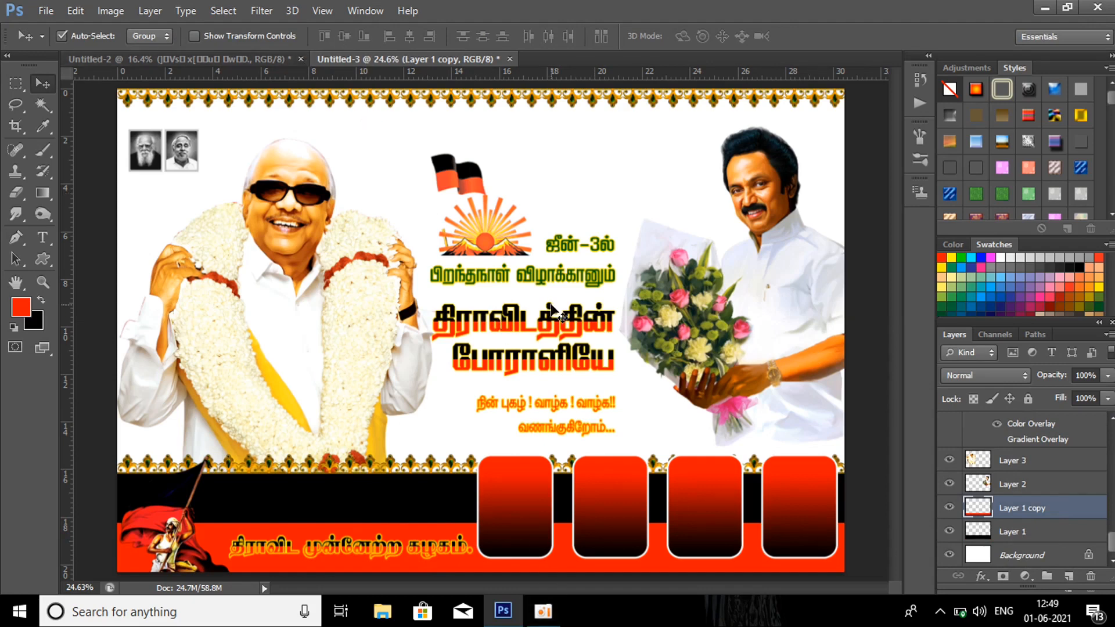
click(1068, 576)
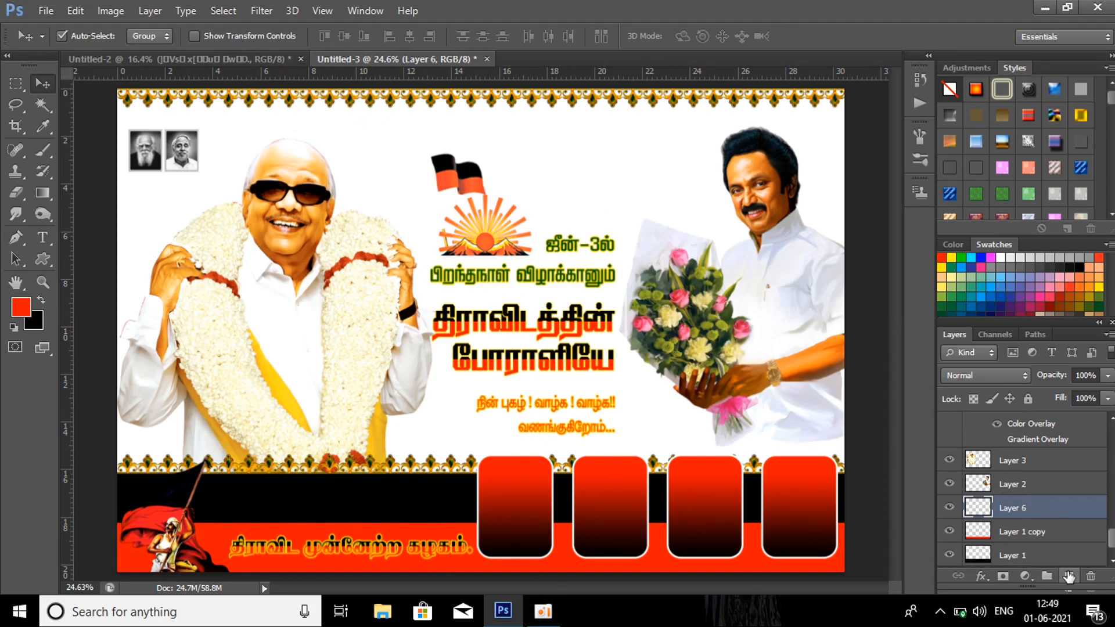
drag(1054, 521, 1054, 565)
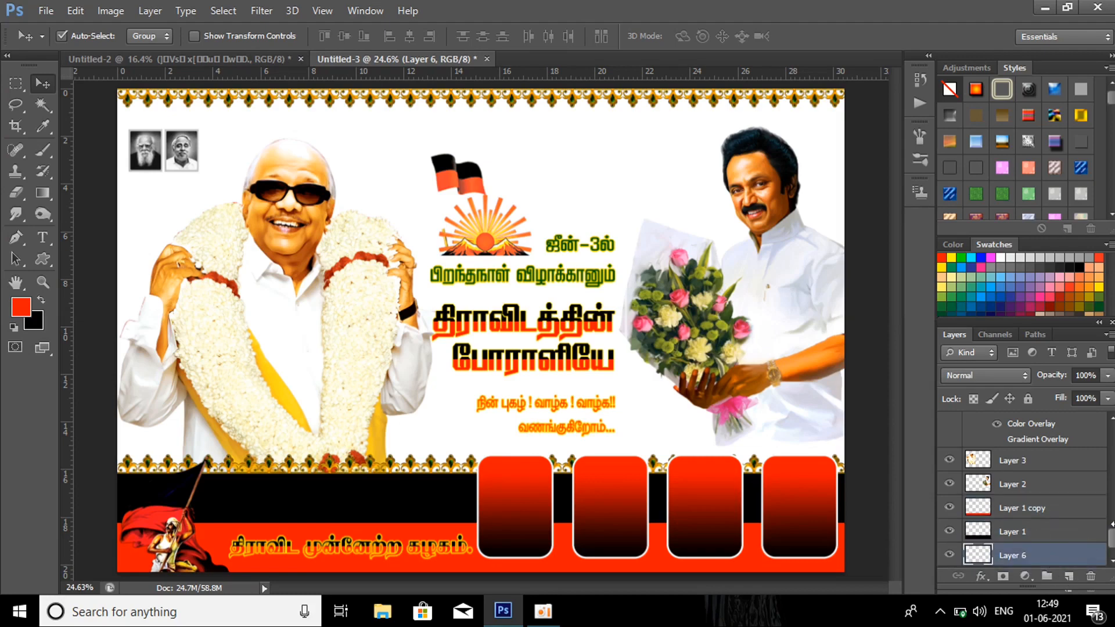
- Add a gradient fill layer directly above the Background layer using the red-to-black preset, with linear style at a 90° angle
click(1024, 576)
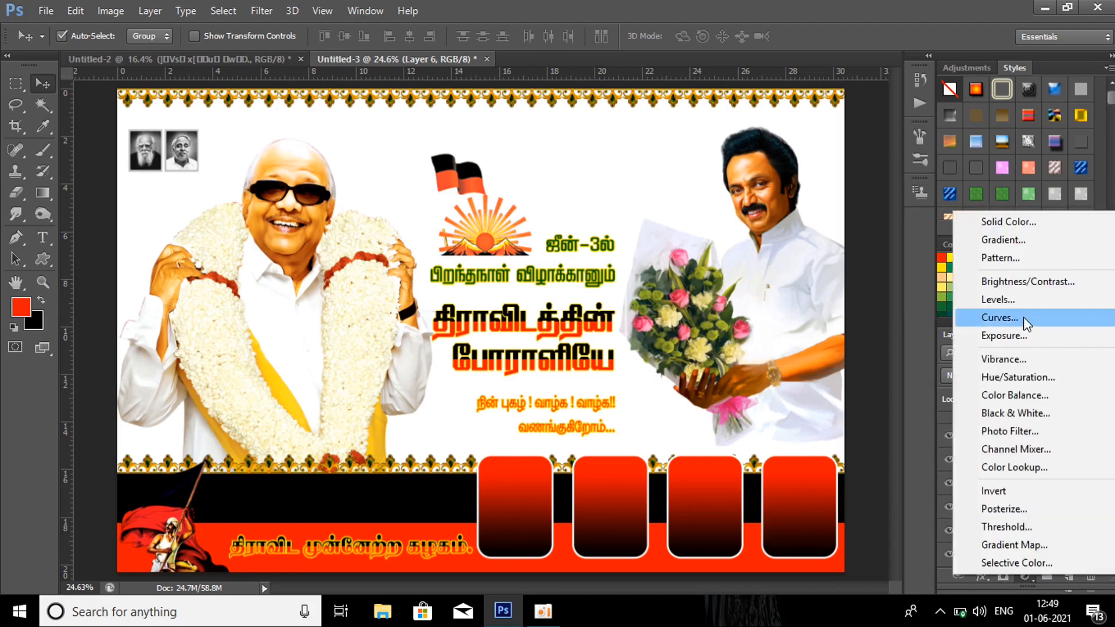
click(1039, 239)
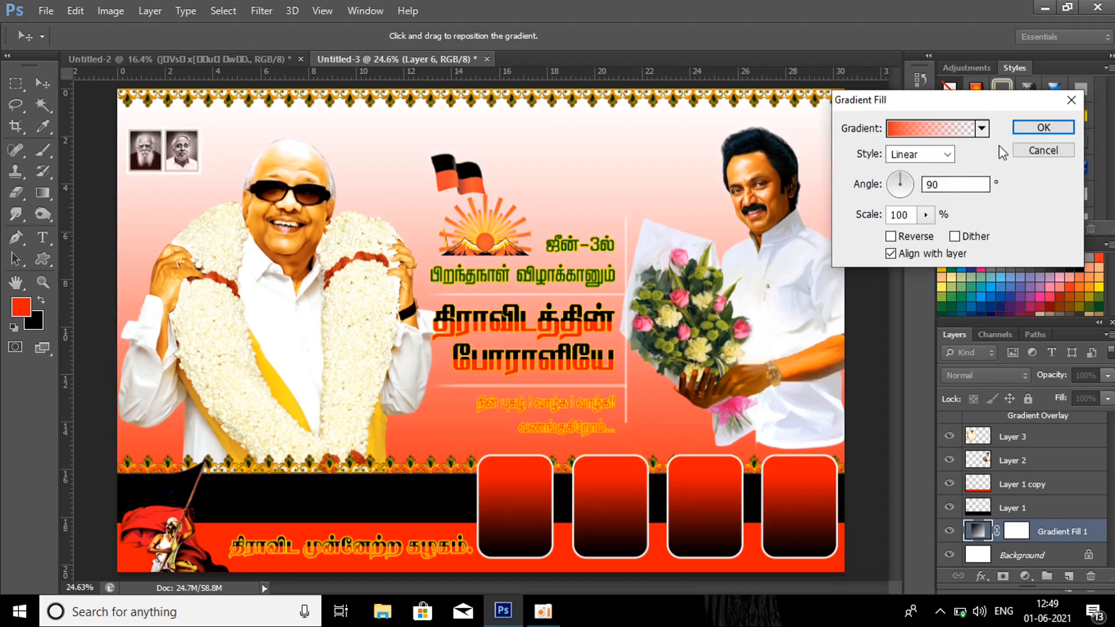
click(981, 129)
click(919, 159)
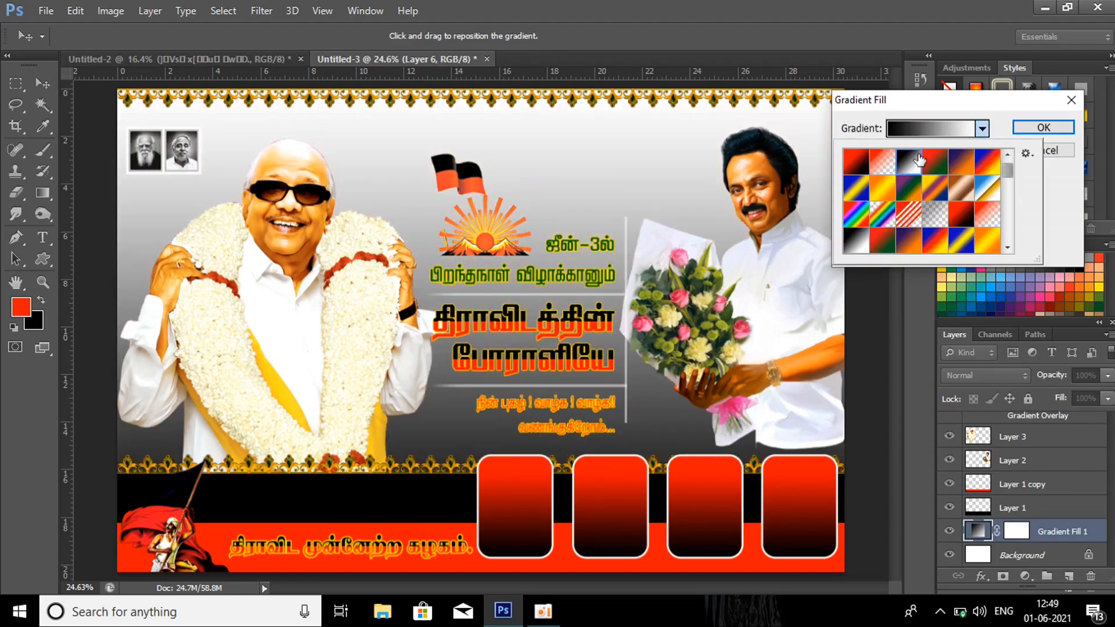
click(883, 163)
click(862, 164)
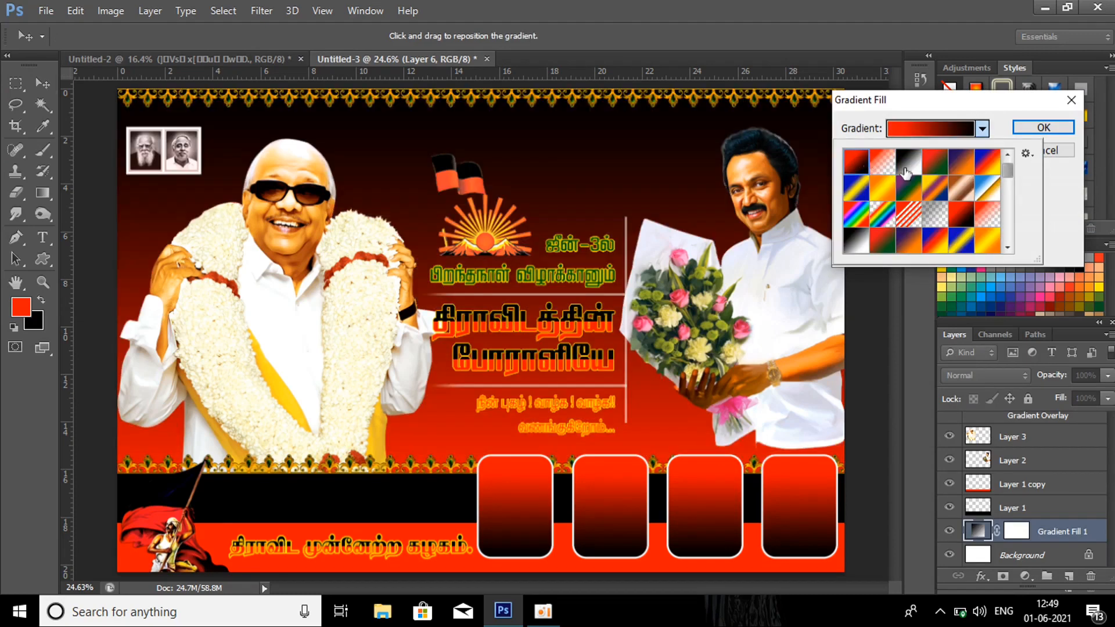
click(1038, 131)
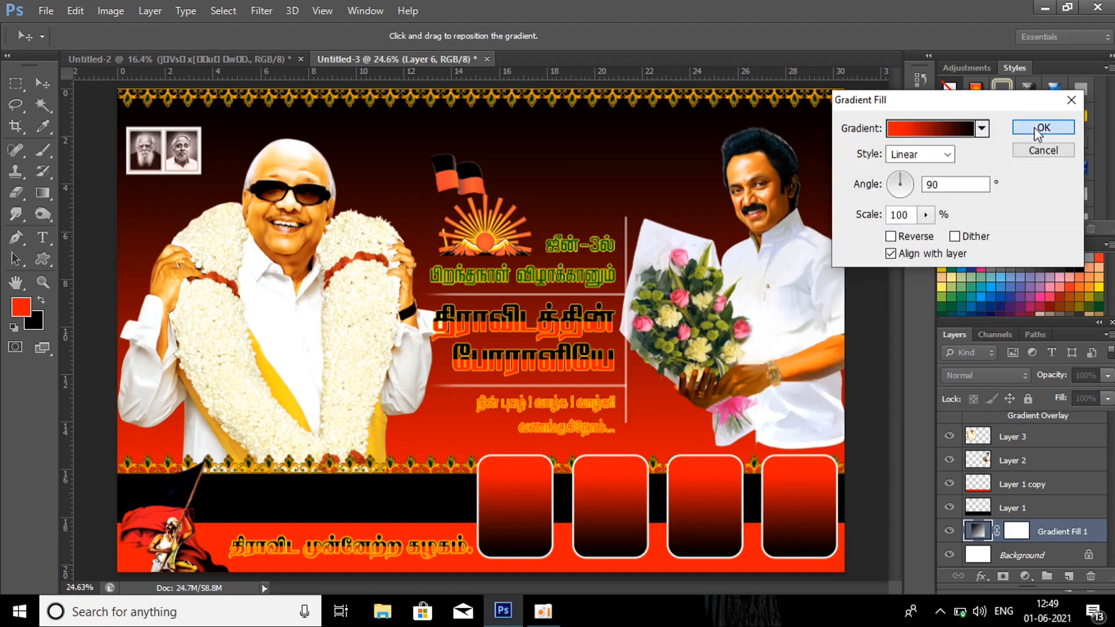
click(1039, 129)
- Reverse the background gradient fill and change its colours to the Orange, Yellow, Orange preset
double_click(971, 531)
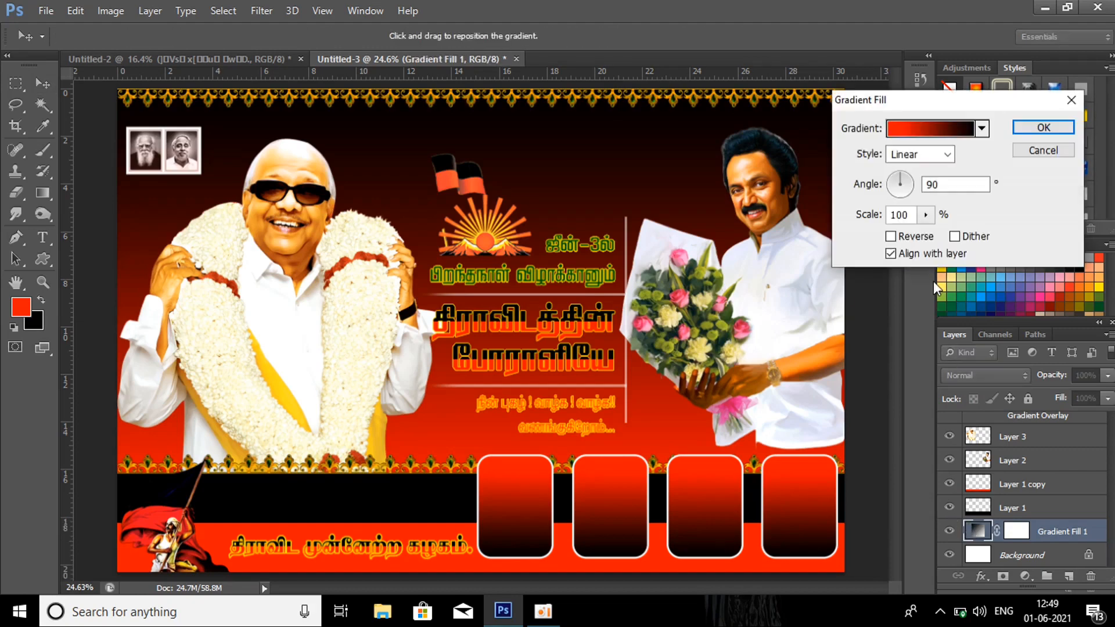
click(890, 237)
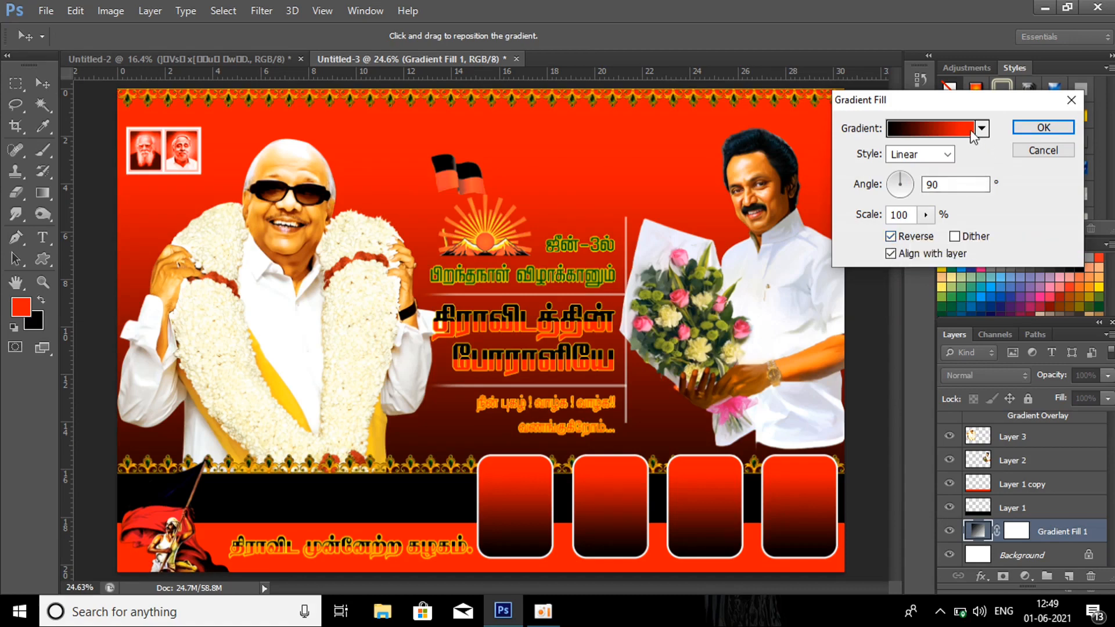
click(952, 129)
click(961, 219)
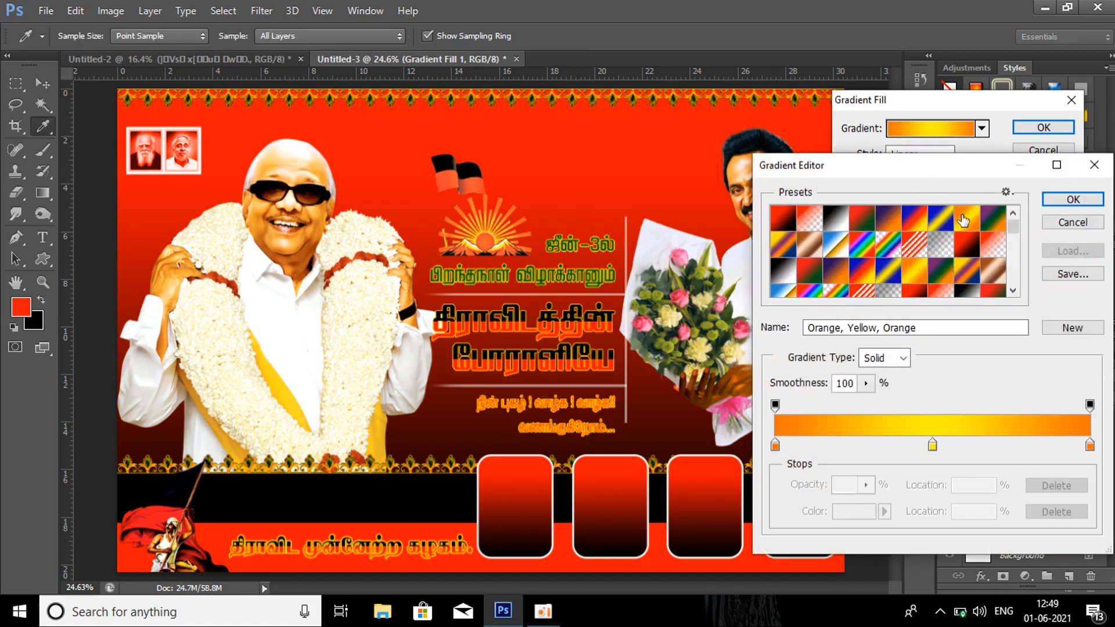
click(1072, 200)
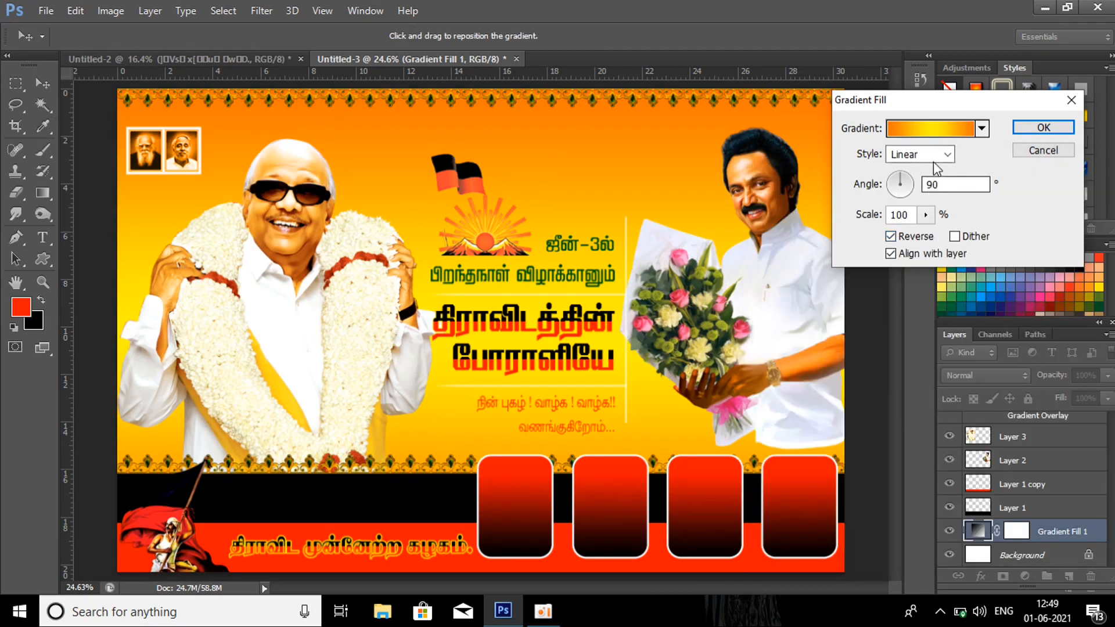
- Try the Radial style on the background gradient, return it to Linear and apply the fill settings
click(933, 156)
click(931, 181)
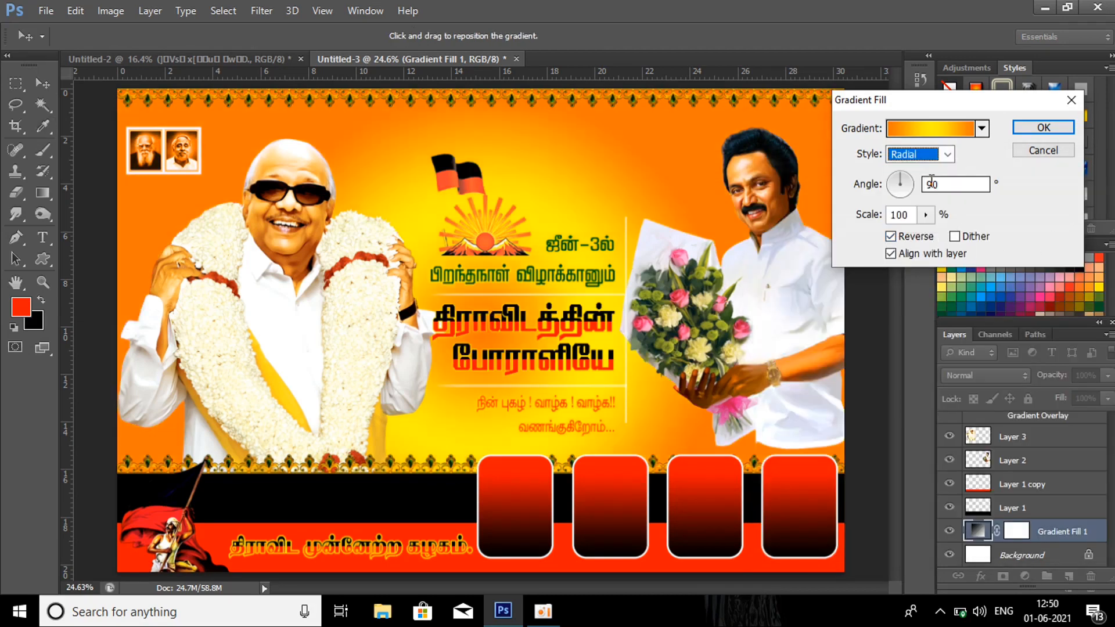
click(947, 155)
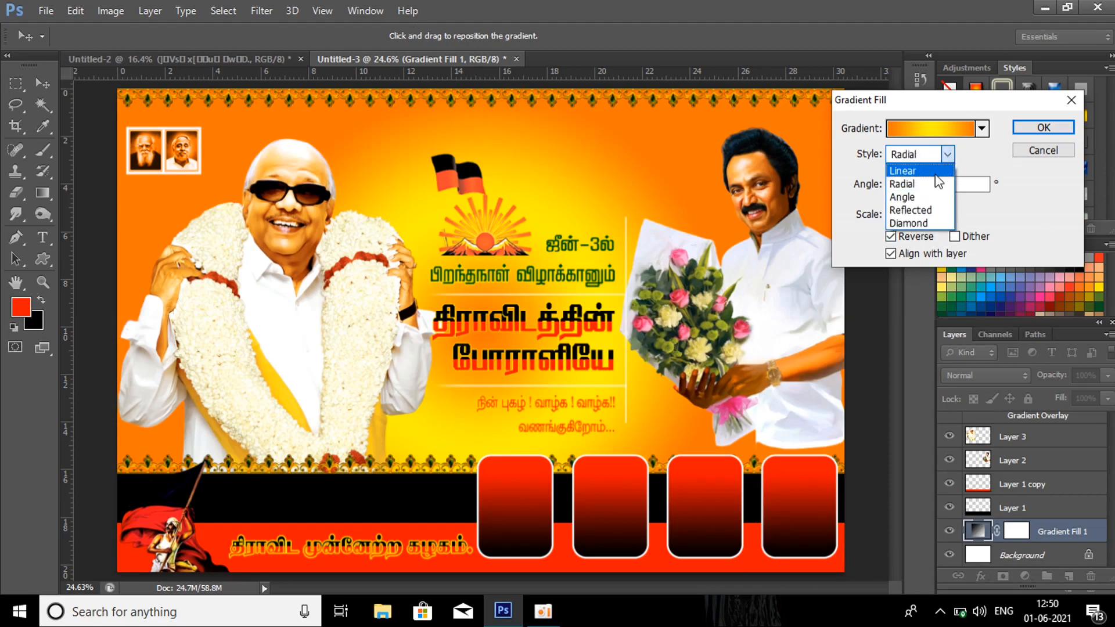
click(931, 166)
click(1042, 128)
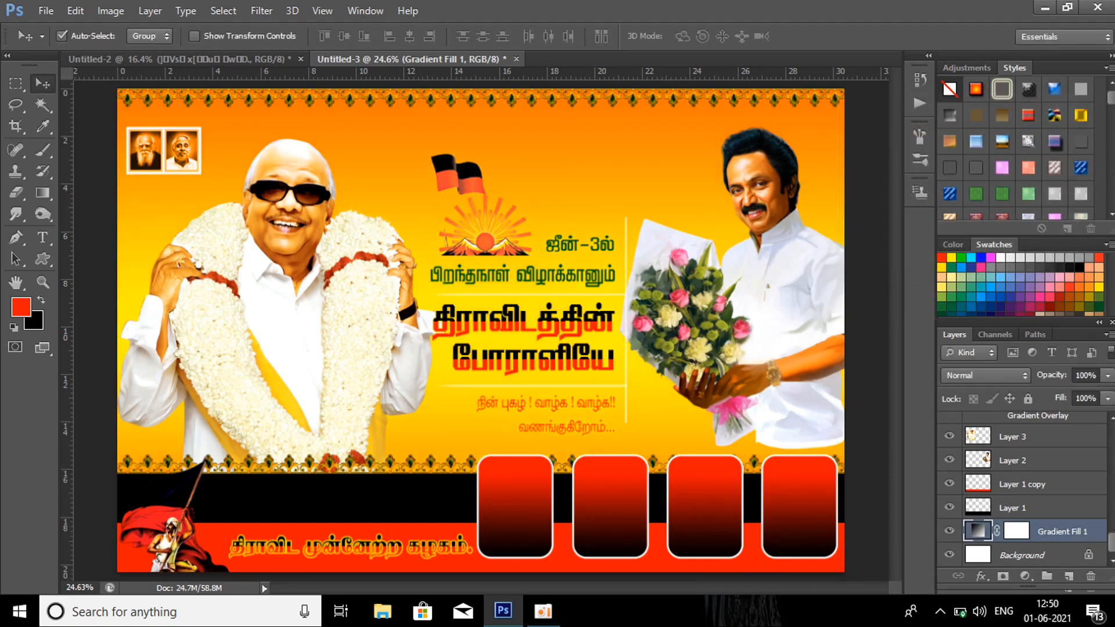
- Create a new empty layer above Layer 1 copy and choose a large round brush preset for painting
scroll(1045, 493, up, 1)
click(1051, 536)
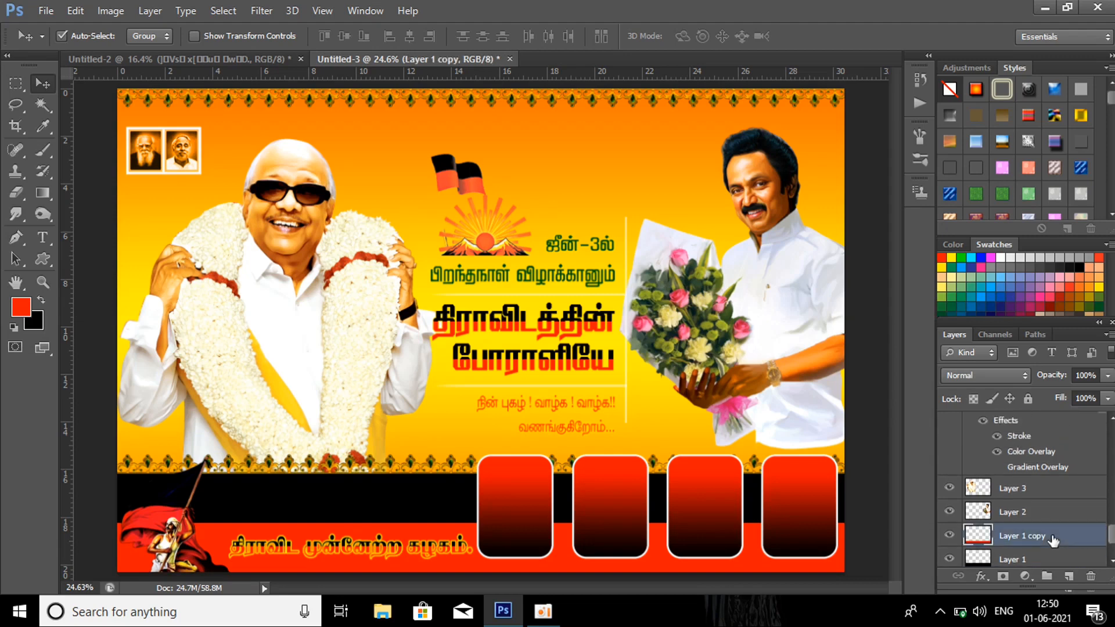
click(1069, 577)
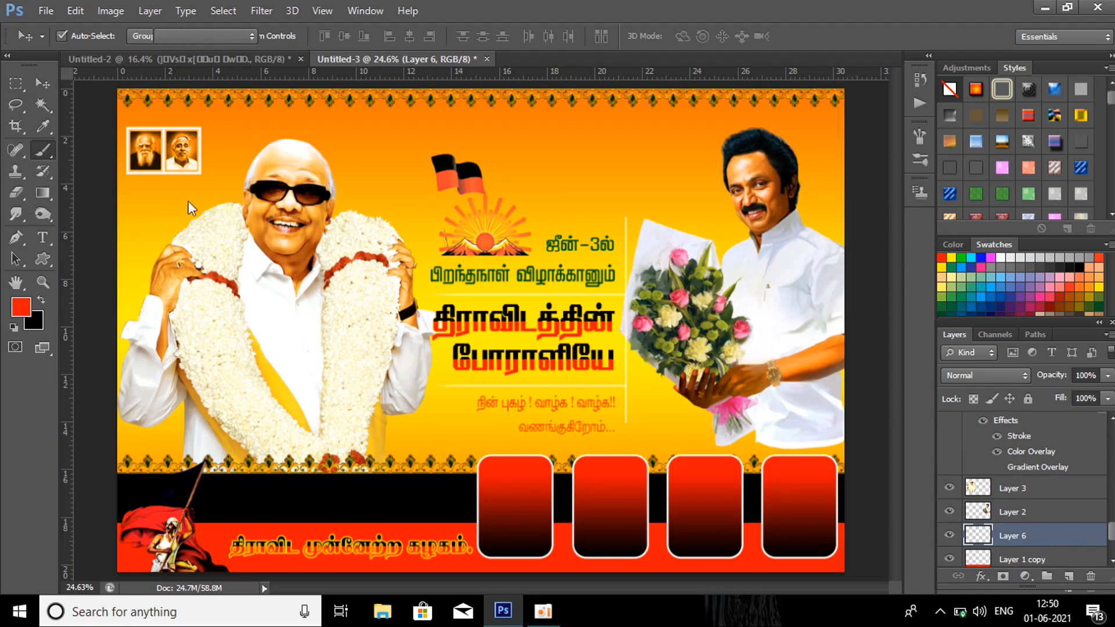
key(b)
right_click(372, 233)
double_click(539, 315)
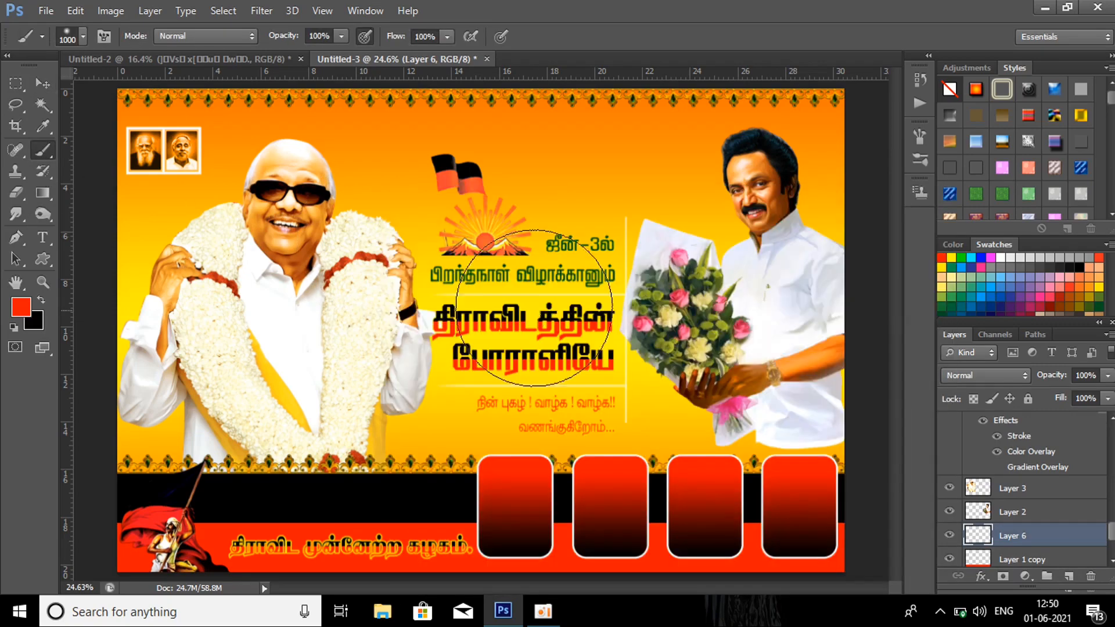
- Paint a soft white glow over the banner's centre with a size 2100 brush and place its layer between Layer 1 and Gradient Fill 1
key(d)
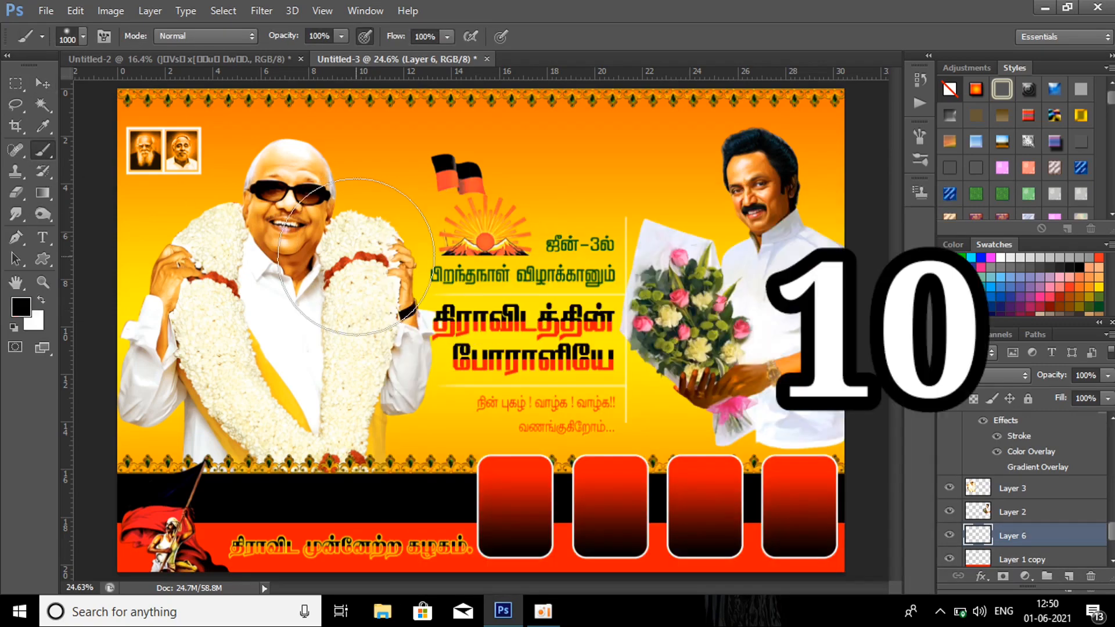
key(x)
key(bracketright)
key(bracketright)
key(bracketright)
key(bracketright)
key(bracketright)
key(bracketright)
key(bracketright)
key(bracketright)
key(bracketright)
key(bracketright)
key(bracketright)
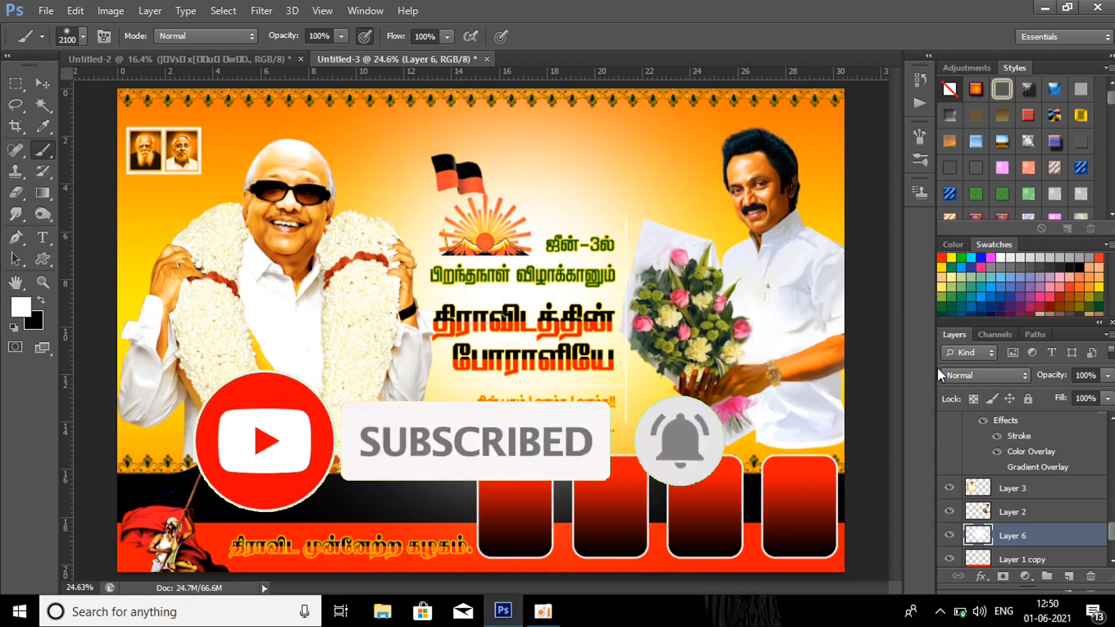
drag(1074, 535, 1110, 547)
drag(1052, 484, 1056, 517)
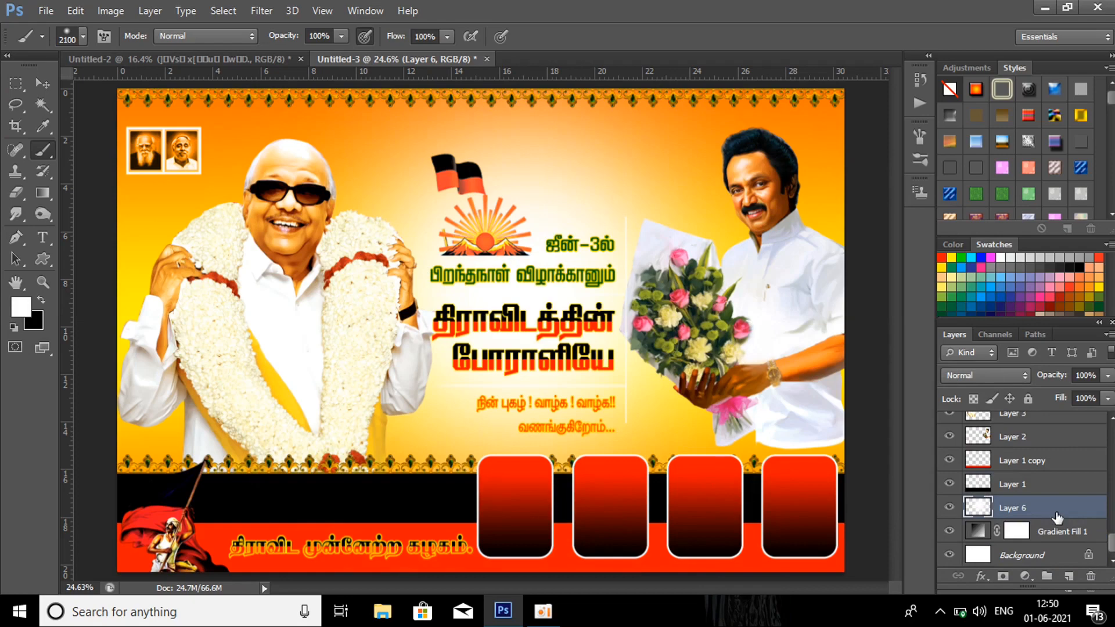